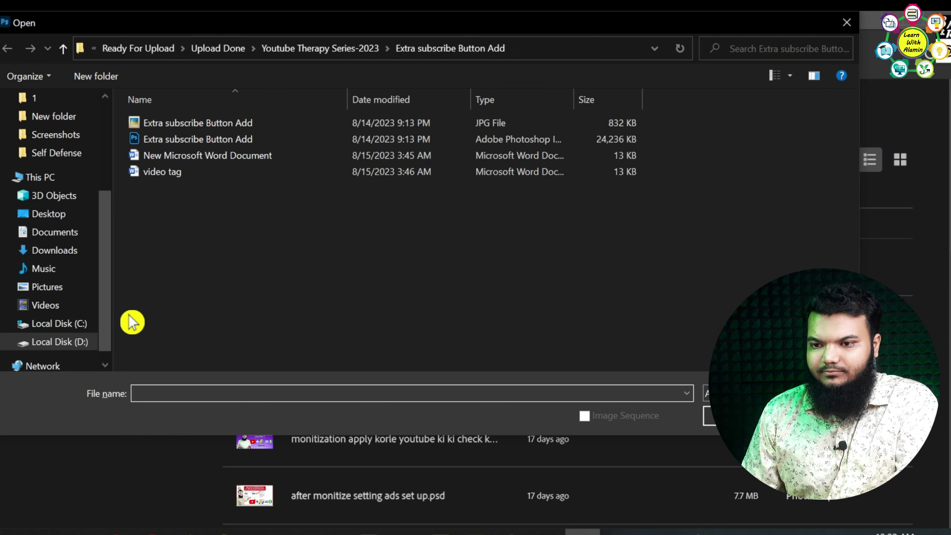
Step: Open the photo of the man standing in front of the river bridge from the Desktop folder
left_click(56, 215)
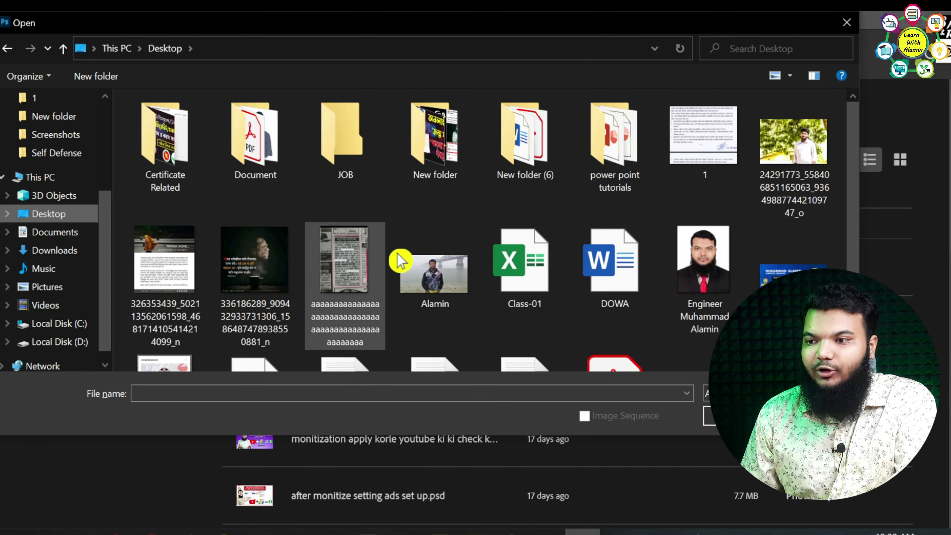
double_click(421, 248)
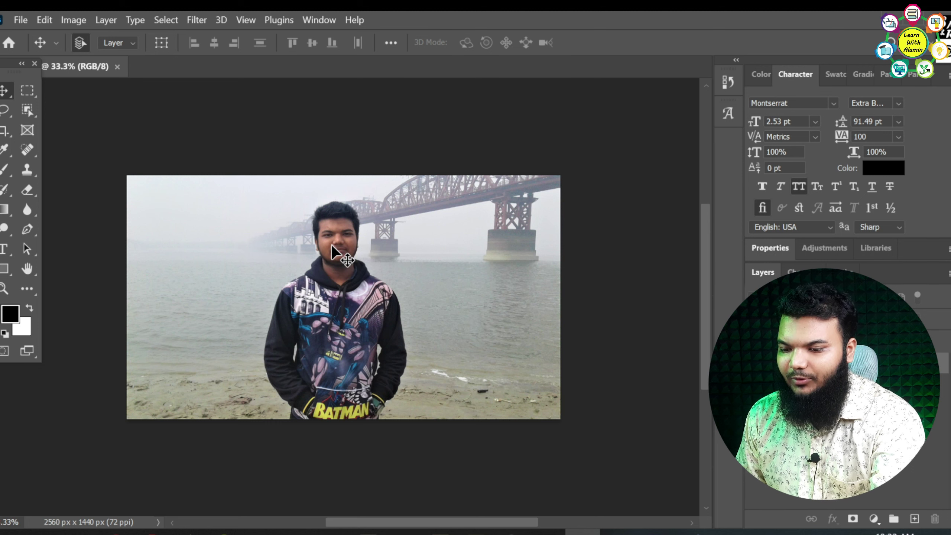
scroll(341, 257, "up", 3)
scroll(353, 256, "up", 2)
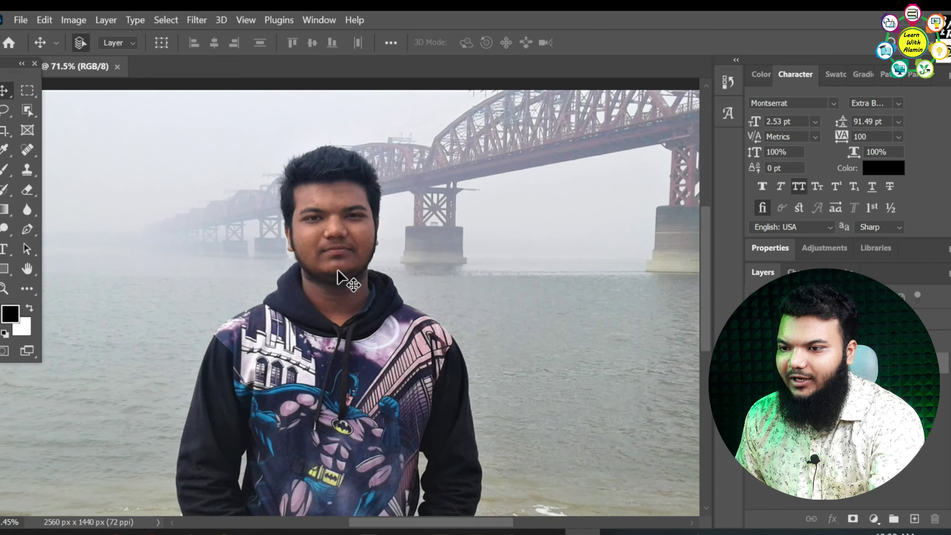
scroll(325, 284, "up", 2)
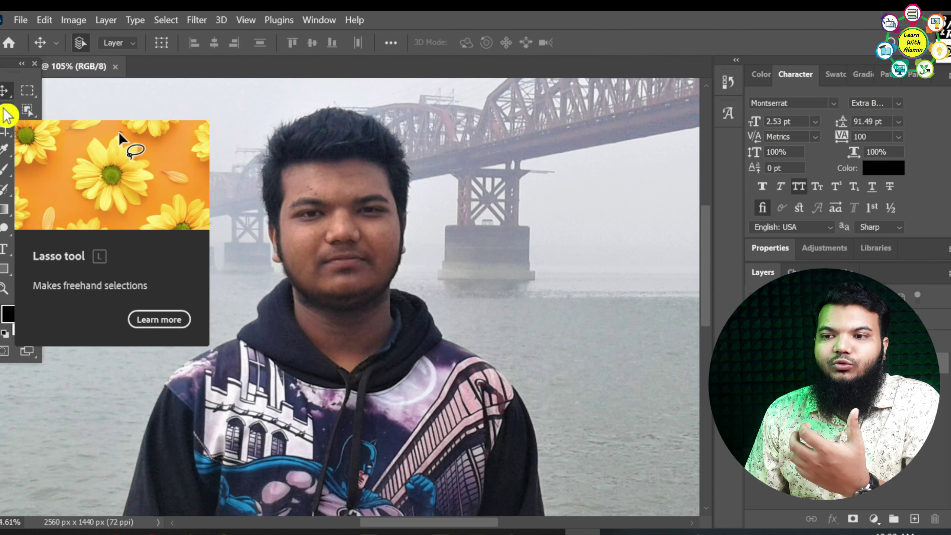
Step: Activate the freehand Lasso tool for outlining the man's head
left_click(5, 109)
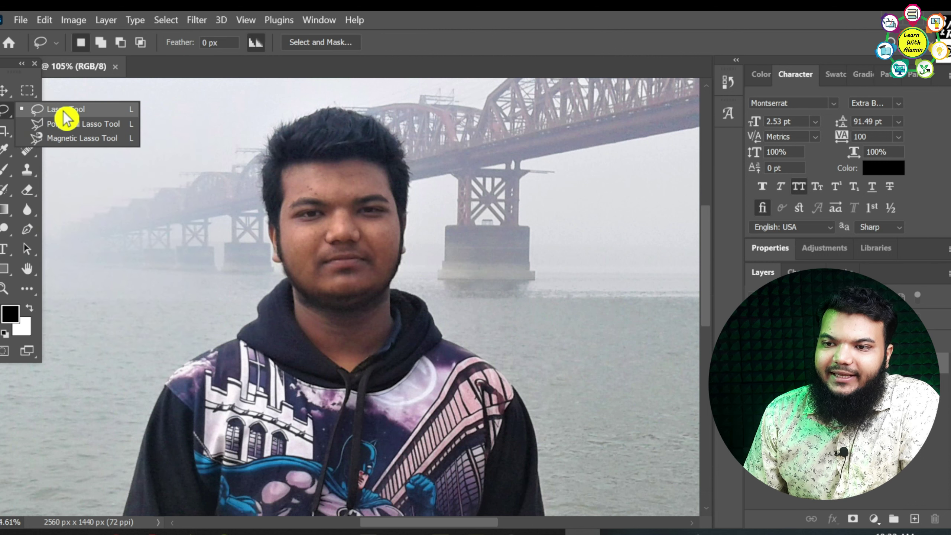
left_click(64, 113)
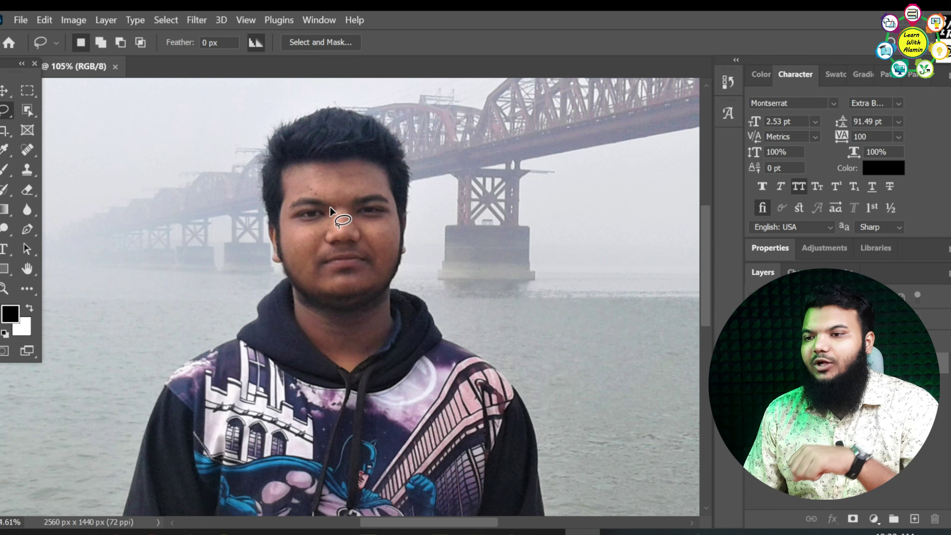
scroll(381, 262, "up", 3)
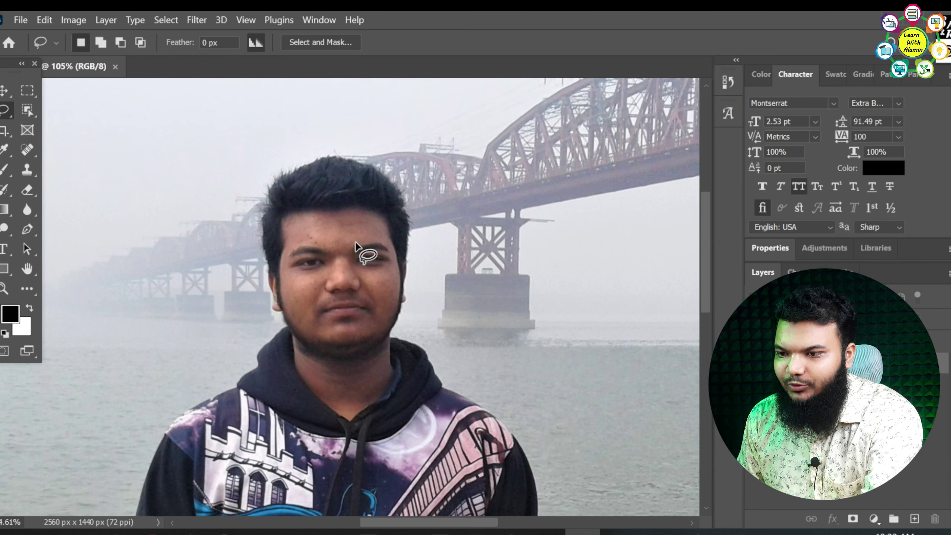
scroll(356, 244, "up", 3)
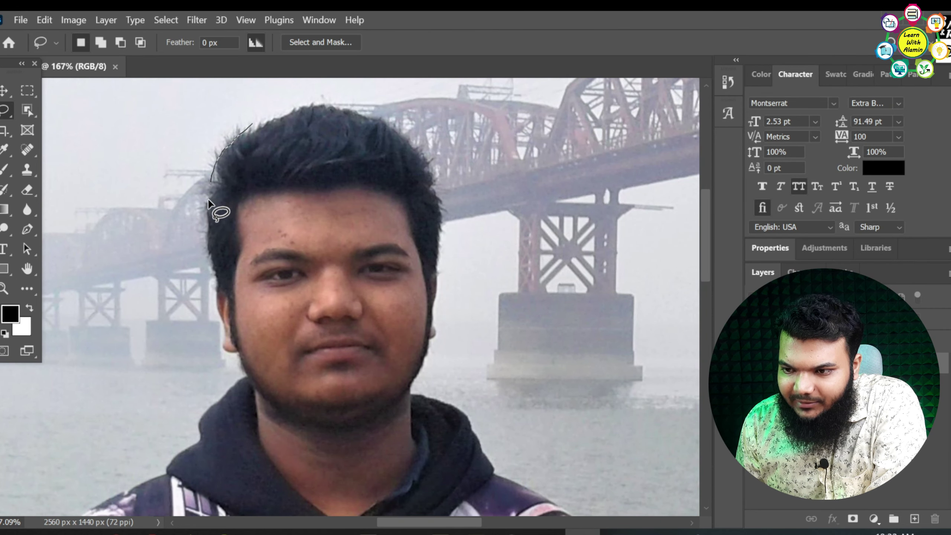
mouse_move(208, 199)
left_mouse_down()
mouse_move(217, 335)
mouse_move(251, 403)
mouse_move(437, 387)
left_mouse_up()
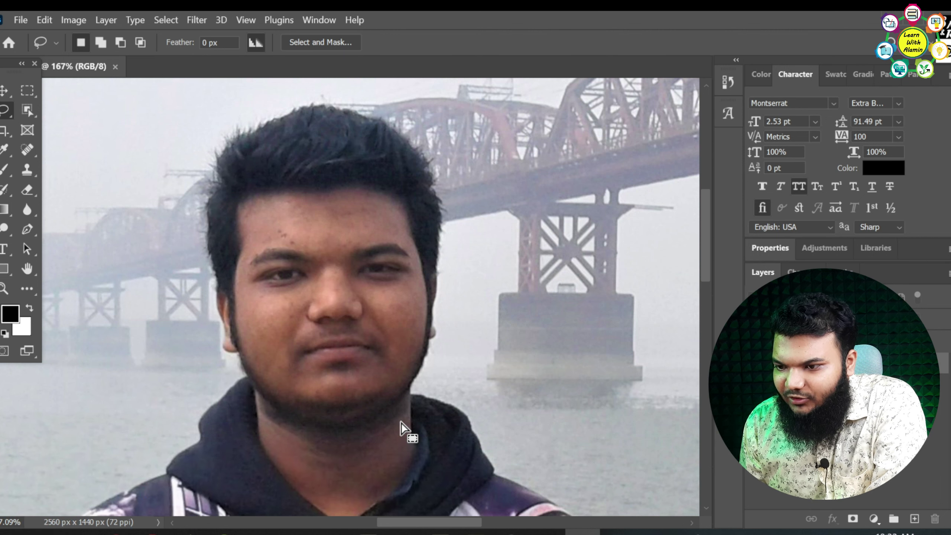
key("ctrl+d")
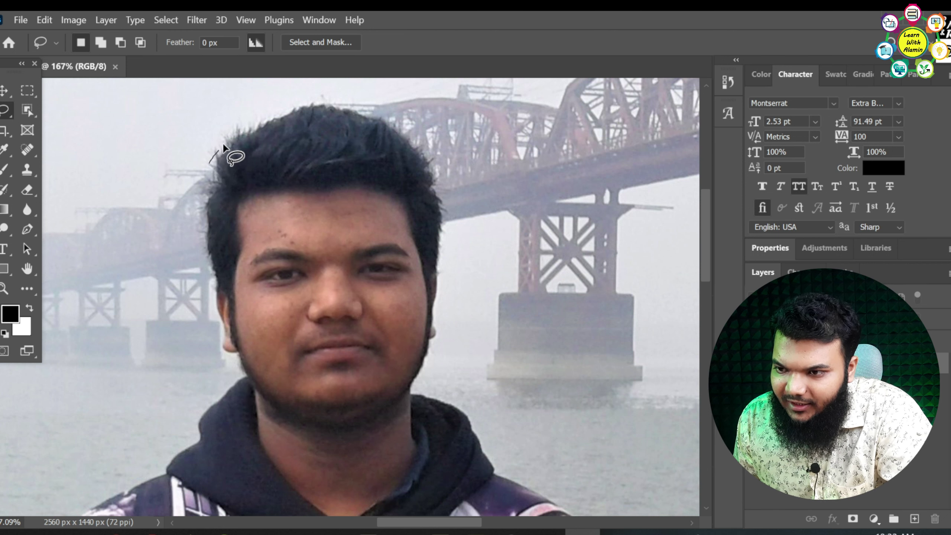
left_click_drag(223, 143, 324, 103)
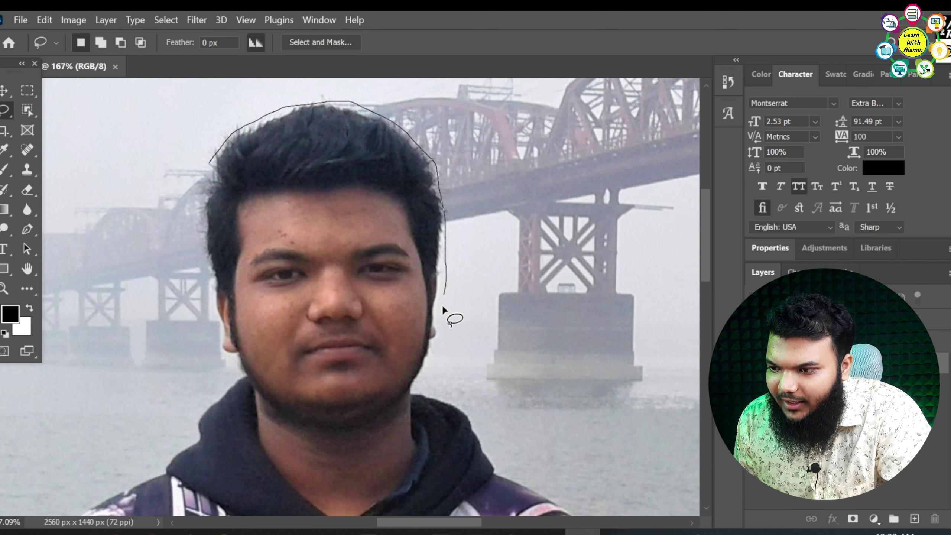
mouse_move(442, 328)
left_mouse_down()
mouse_move(431, 381)
mouse_move(412, 412)
mouse_move(330, 431)
mouse_move(275, 419)
mouse_move(234, 368)
mouse_move(200, 252)
mouse_move(208, 160)
left_mouse_up()
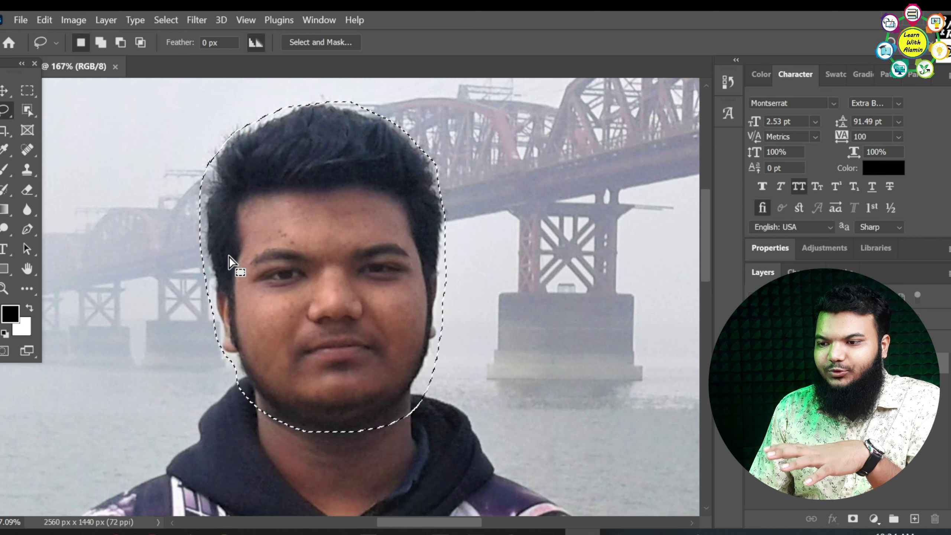
scroll(439, 302, "down", 1)
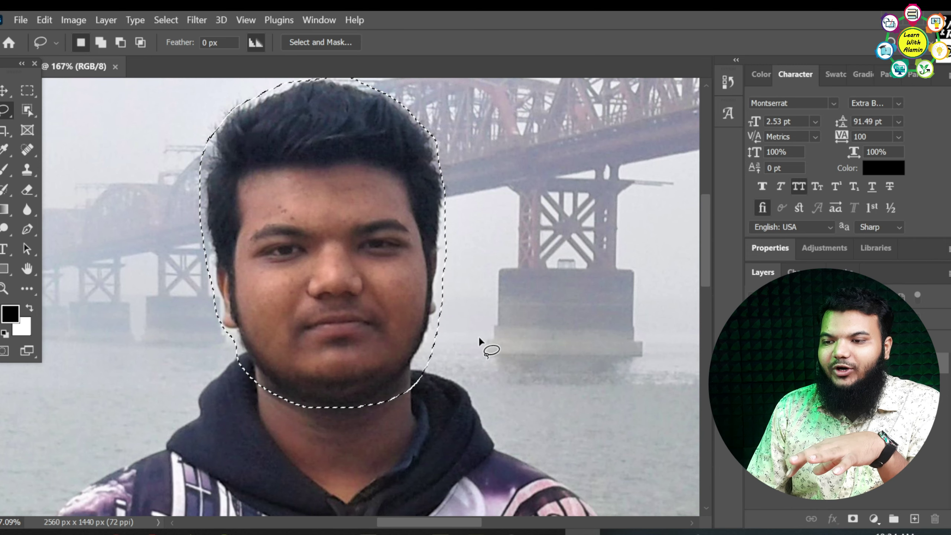
scroll(479, 336, "down", 2)
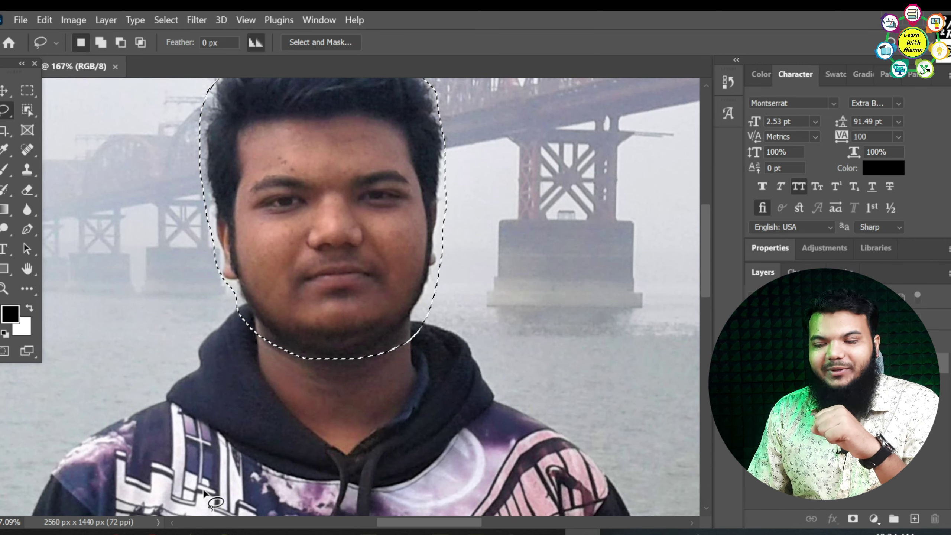
key("ctrl+j")
scroll(272, 446, "up", 2)
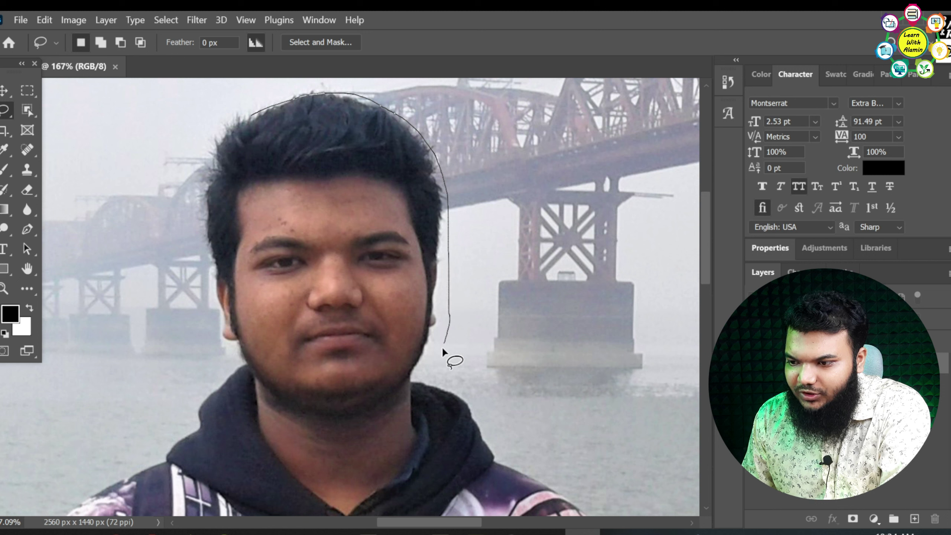
mouse_move(434, 382)
left_mouse_down()
mouse_move(424, 436)
mouse_move(371, 506)
mouse_move(263, 517)
mouse_move(211, 331)
left_mouse_up()
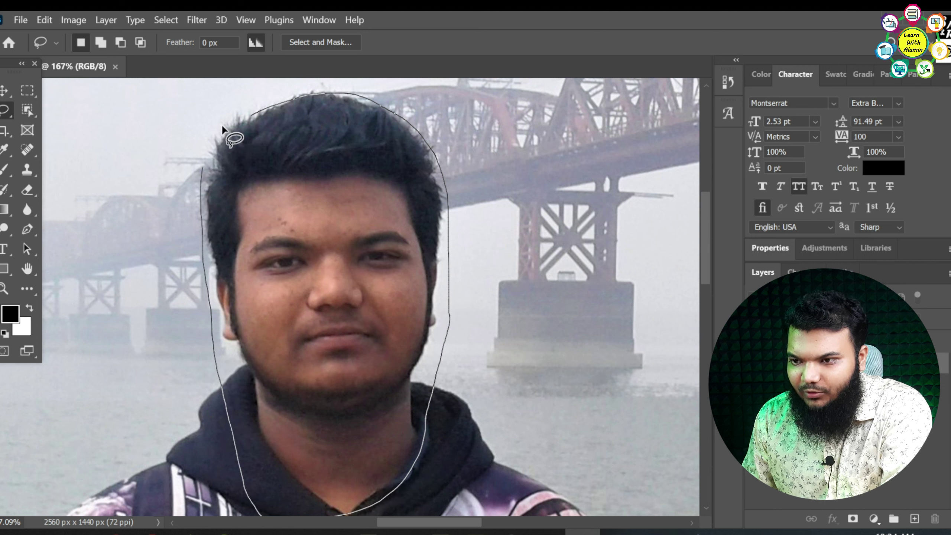
left_click_drag(221, 123, 245, 116)
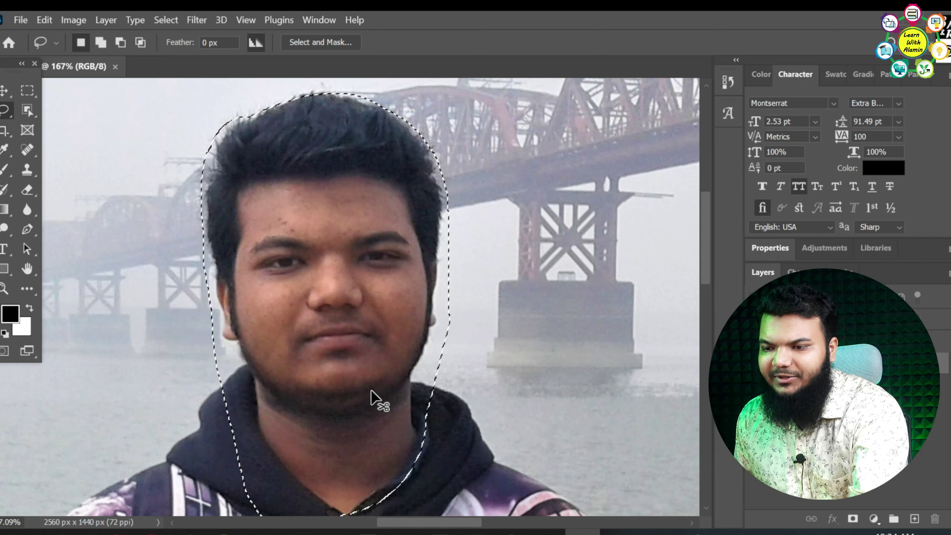
key("ctrl+j")
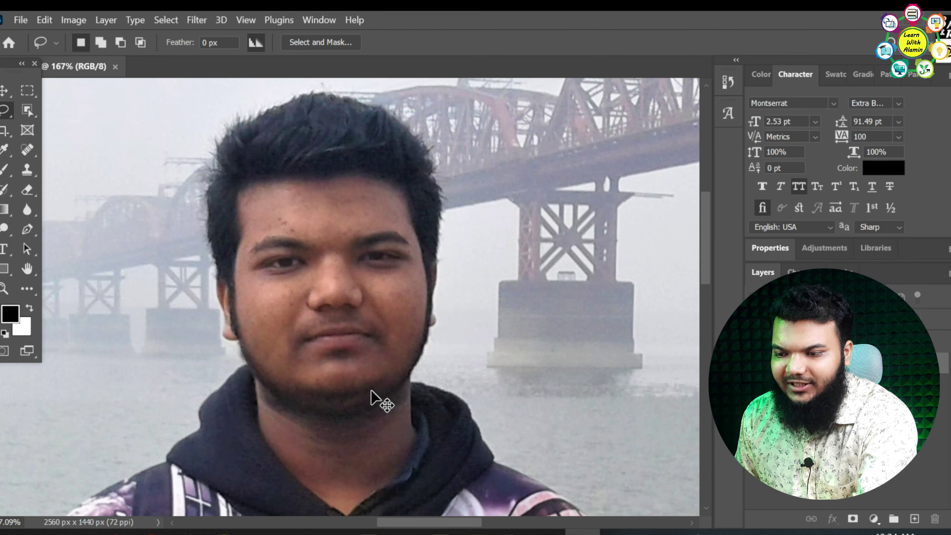
Step: Draw a freehand Lasso selection closely around the man's hair, ears and chin, closing it at the starting point
scroll(225, 217, "up", 1)
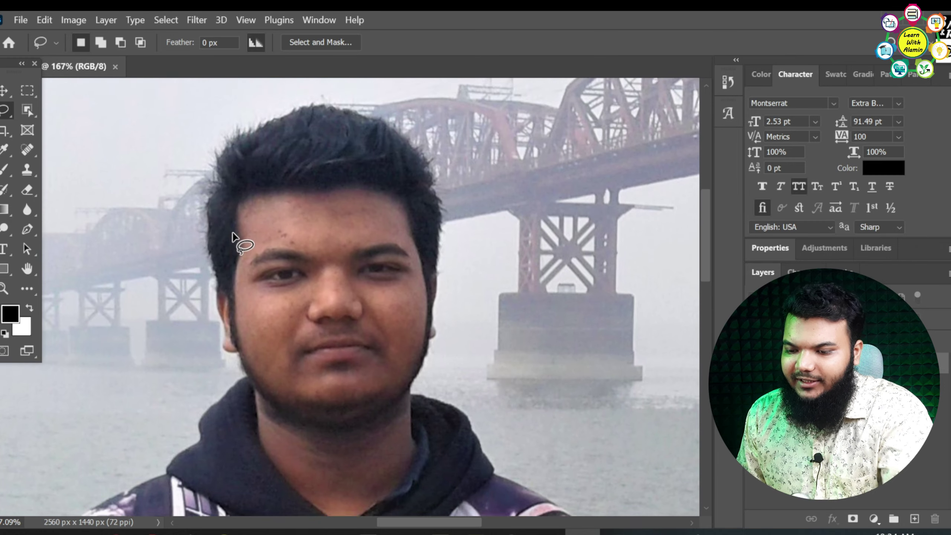
scroll(230, 233, "down", 1)
scroll(226, 233, "down", 1)
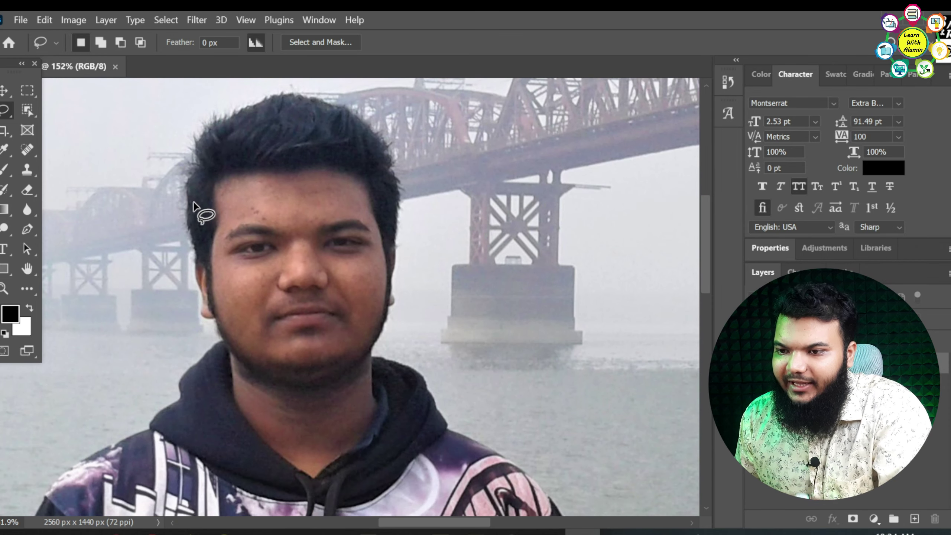
mouse_move(189, 167)
left_mouse_down()
mouse_move(210, 114)
mouse_move(296, 93)
mouse_move(349, 99)
left_mouse_up()
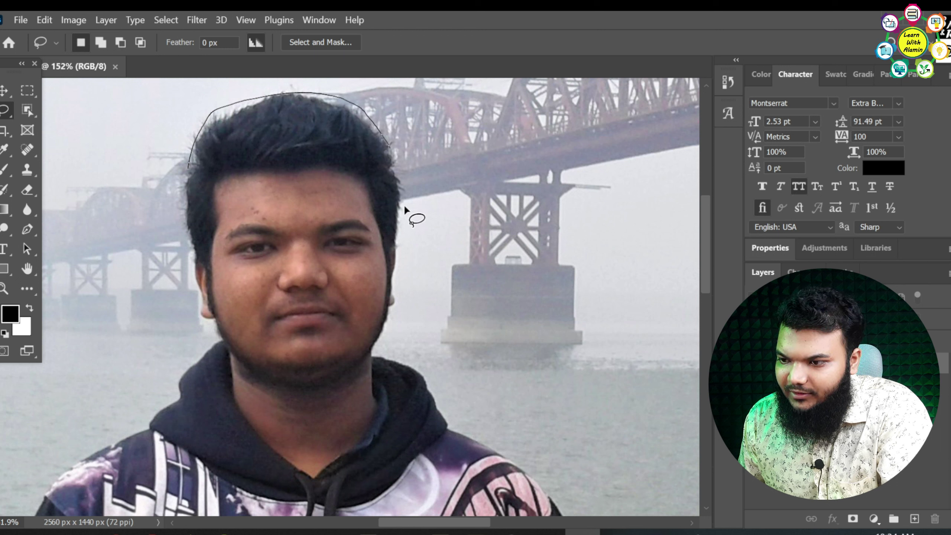
left_click_drag(395, 320, 376, 373)
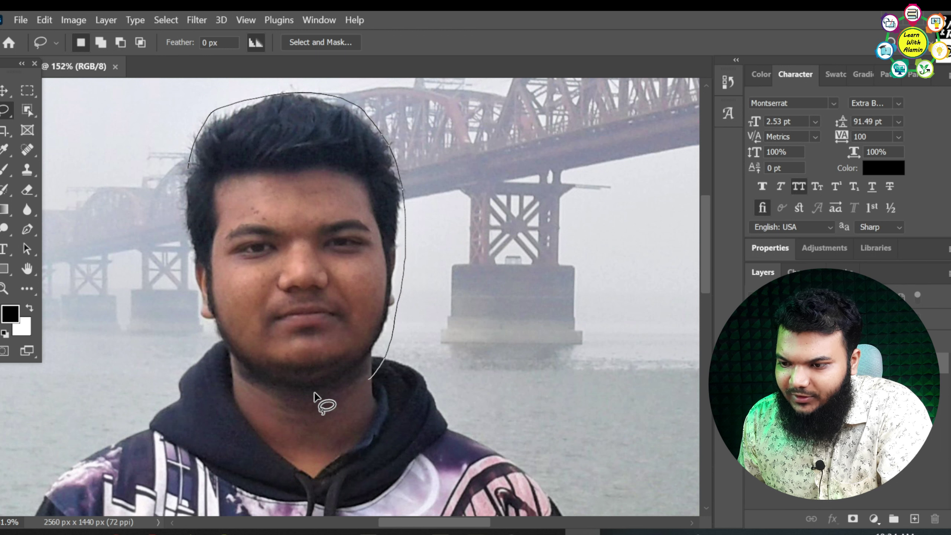
mouse_move(251, 382)
left_mouse_down()
mouse_move(213, 352)
mouse_move(199, 313)
mouse_move(178, 218)
mouse_move(188, 168)
left_mouse_up()
scroll(360, 309, "up", 1)
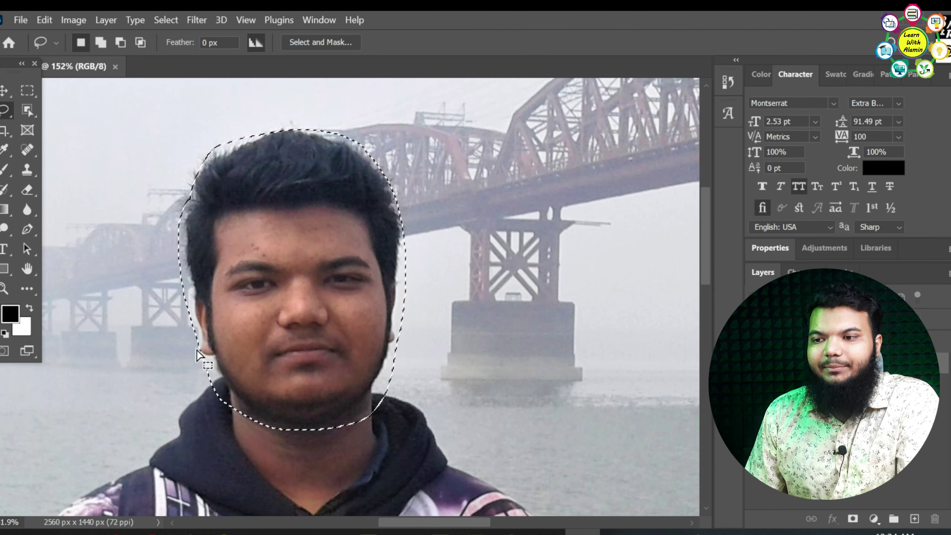
Step: Apply a Threshold adjustment with level 71 to the selected head
left_click(77, 23)
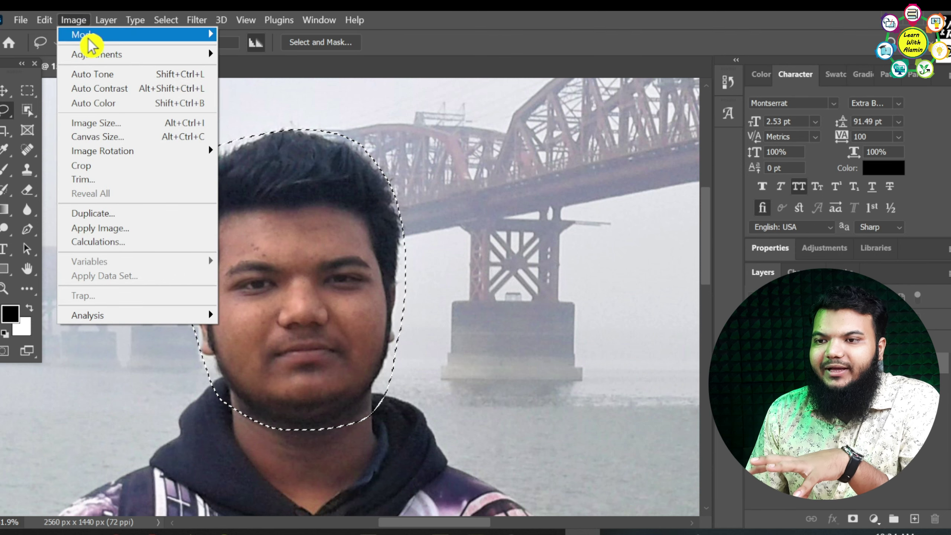
mouse_move(106, 62)
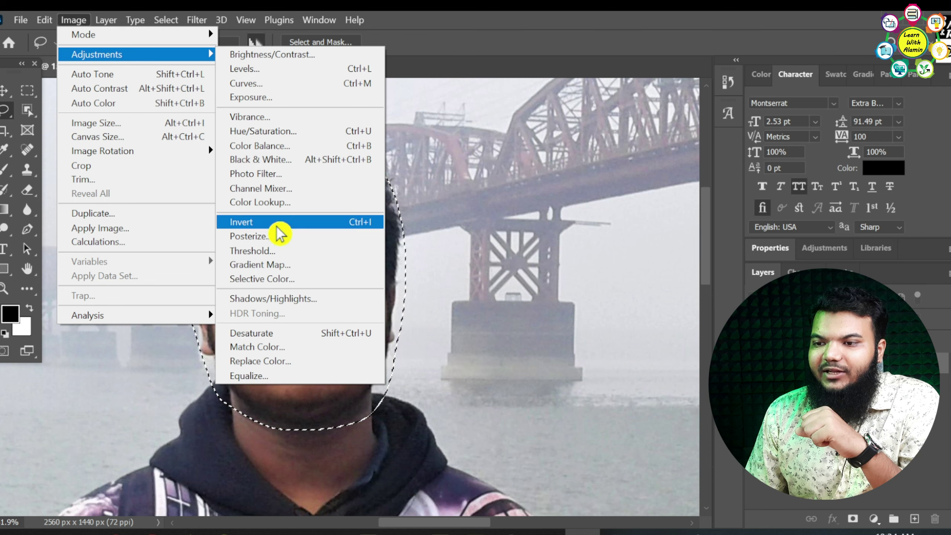
left_click(275, 252)
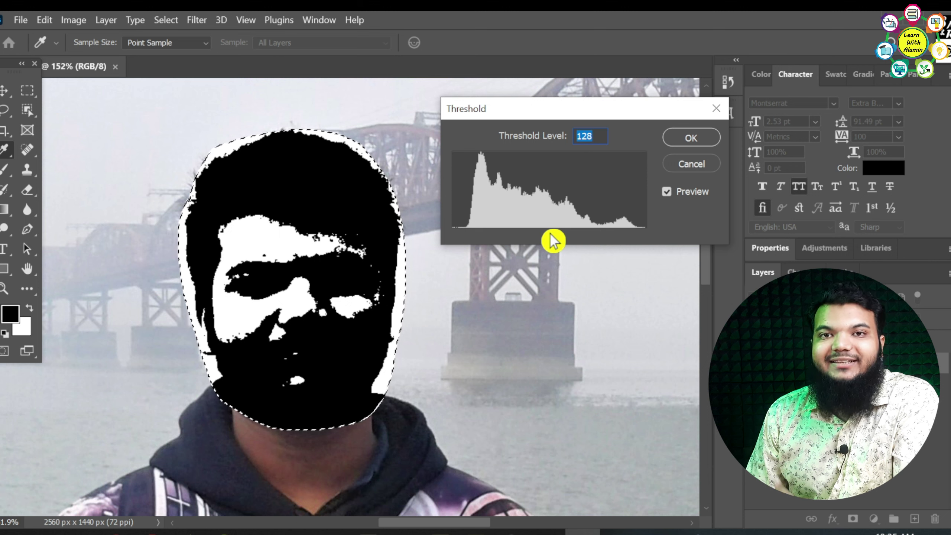
left_click_drag(554, 235, 516, 252)
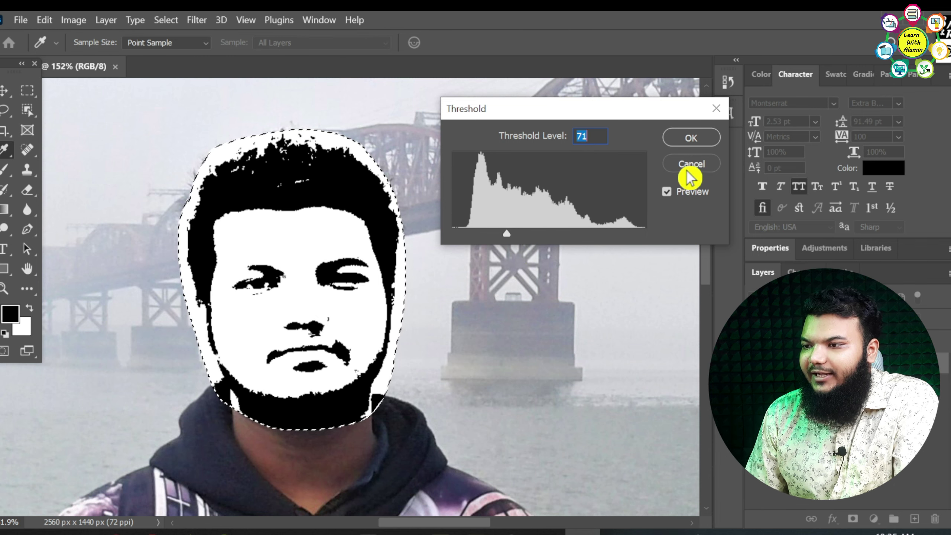
left_click(692, 142)
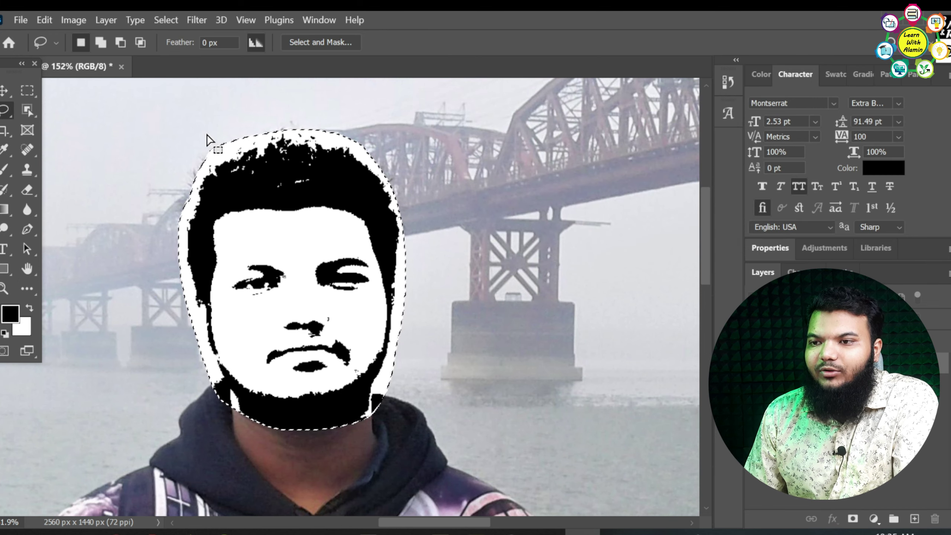
Step: Select the black areas of the head with Color Range, sampling black from the hair with Fuzziness 21
left_click(172, 24)
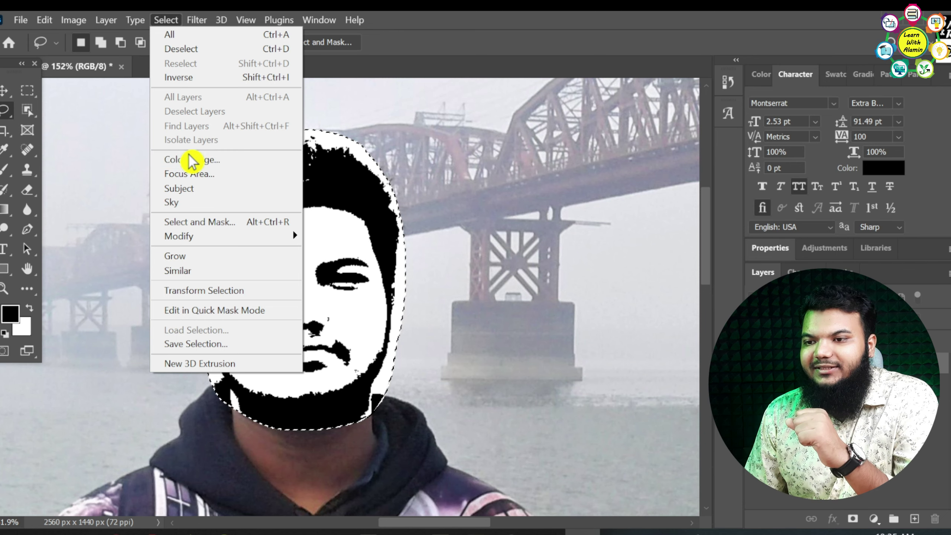
left_click(193, 163)
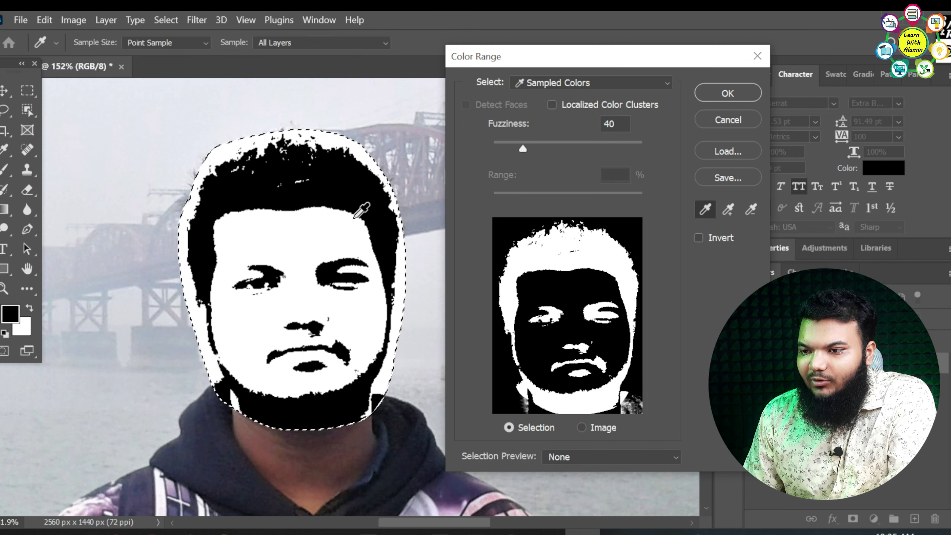
left_click(274, 237)
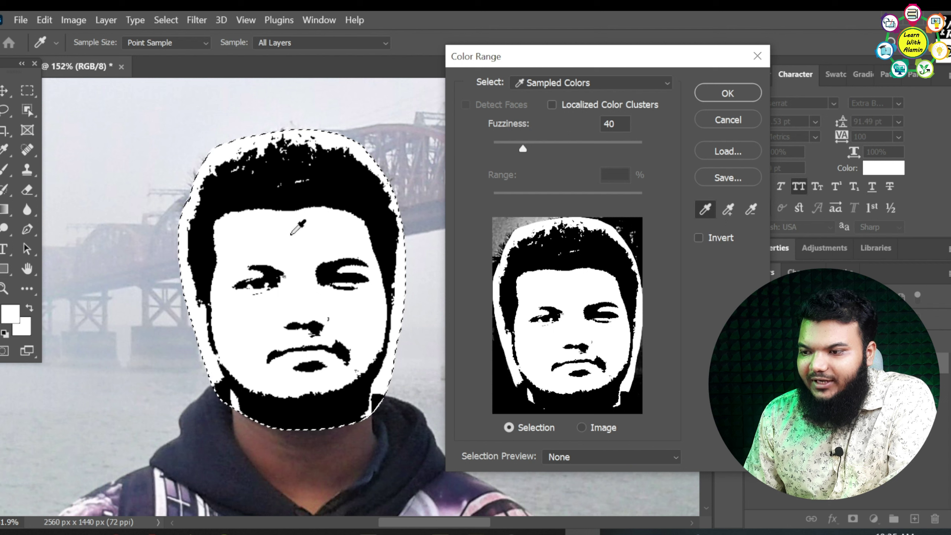
left_click(244, 171)
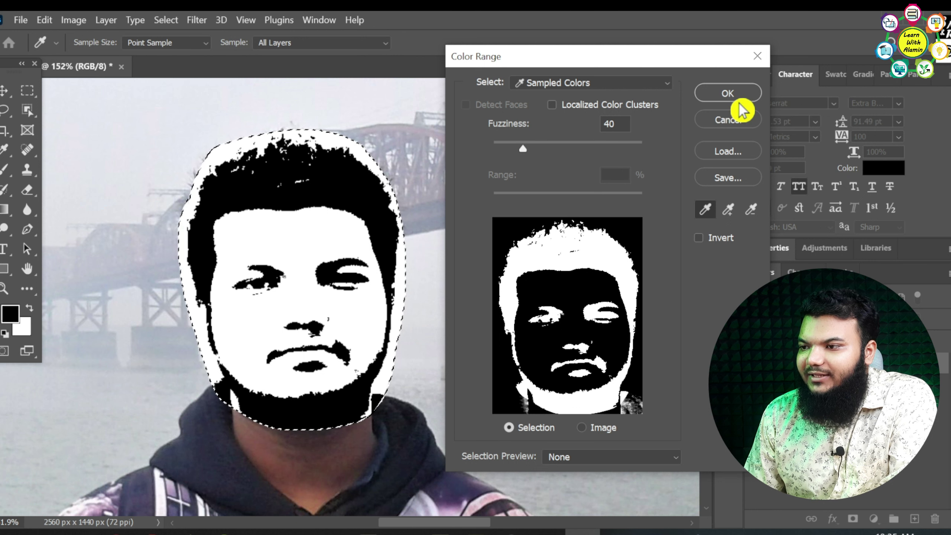
mouse_move(523, 154)
left_mouse_down()
mouse_move(585, 153)
mouse_move(514, 164)
mouse_move(510, 152)
mouse_move(562, 156)
mouse_move(524, 158)
left_mouse_up()
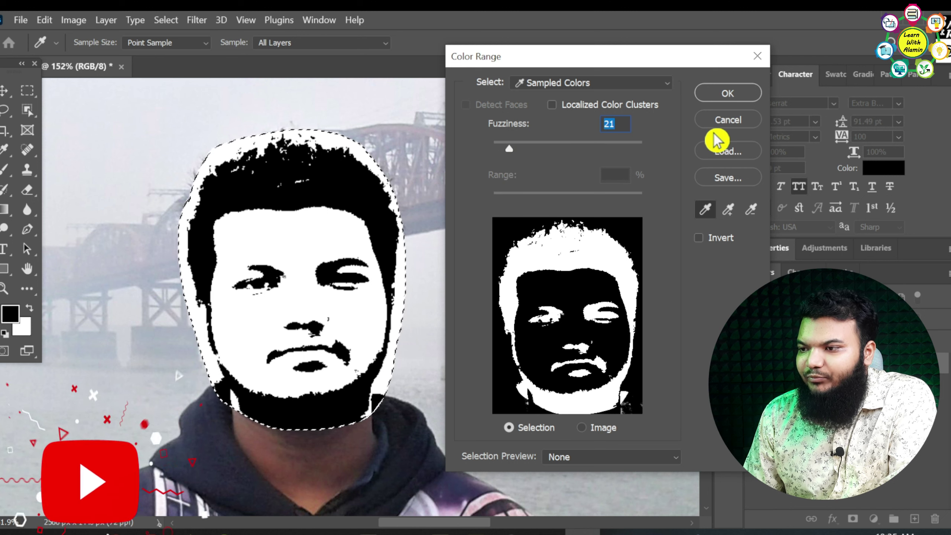
left_click(727, 94)
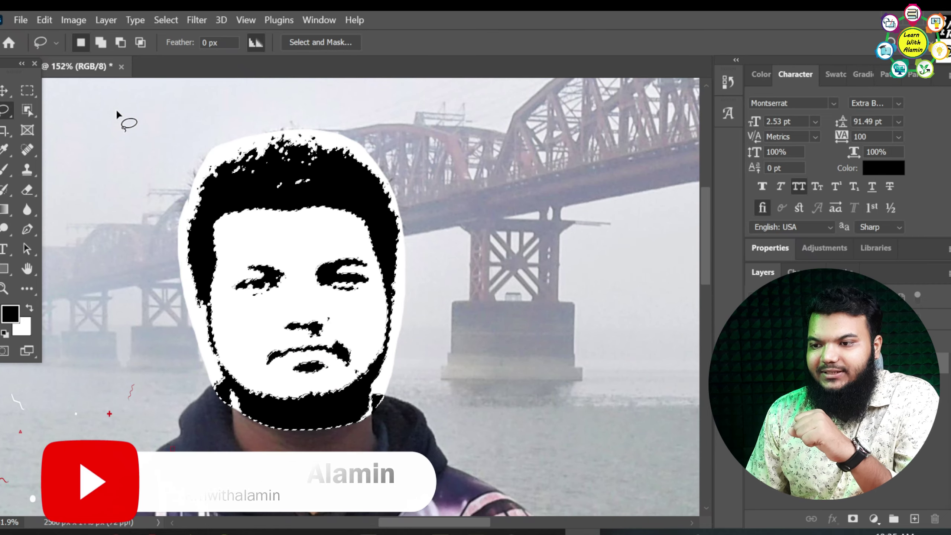
Step: Create a new 1920 x 1080 px landscape document at 3000 pixels/inch with RGB color and a white background
left_click(21, 19)
left_click(40, 36)
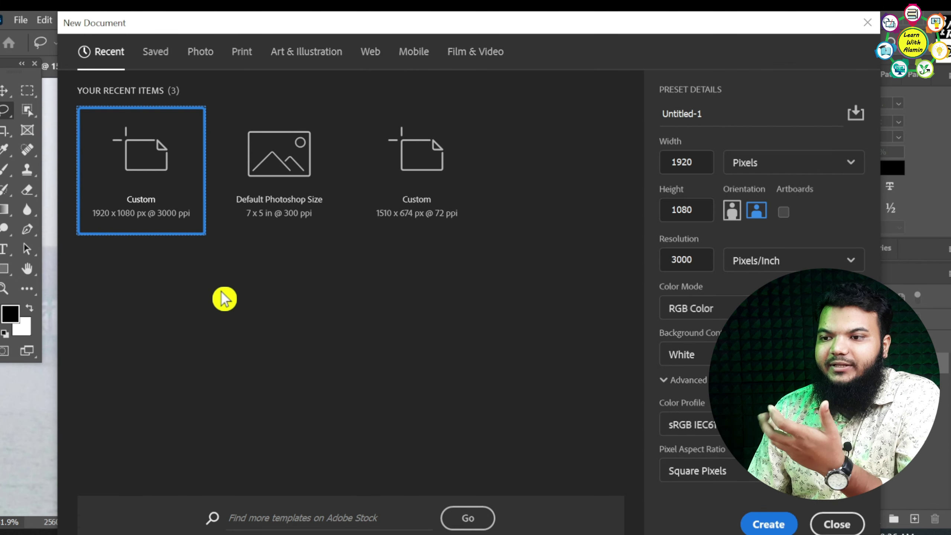
key("Return")
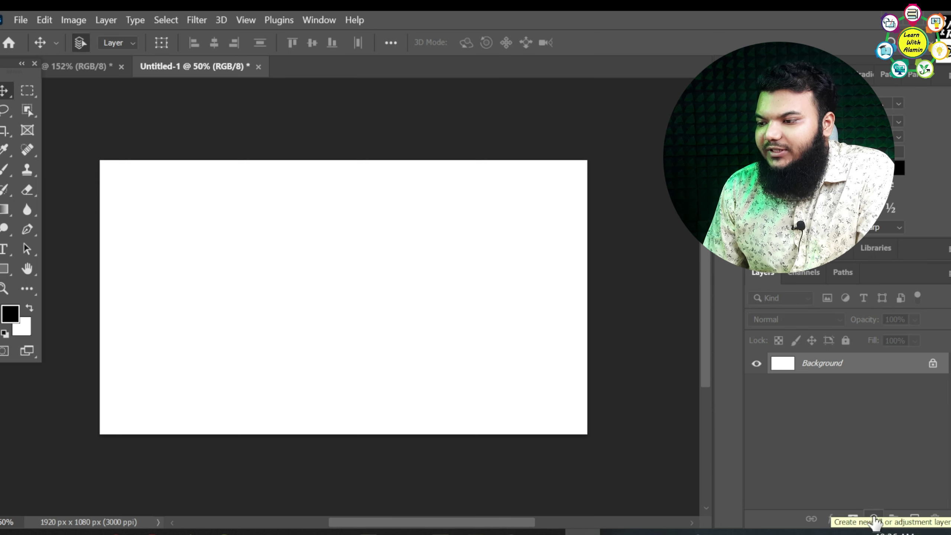
Step: Add a black-to-transparent gradient fill layer with Radial style, Reverse enabled and a scale of 385%
left_click(873, 520)
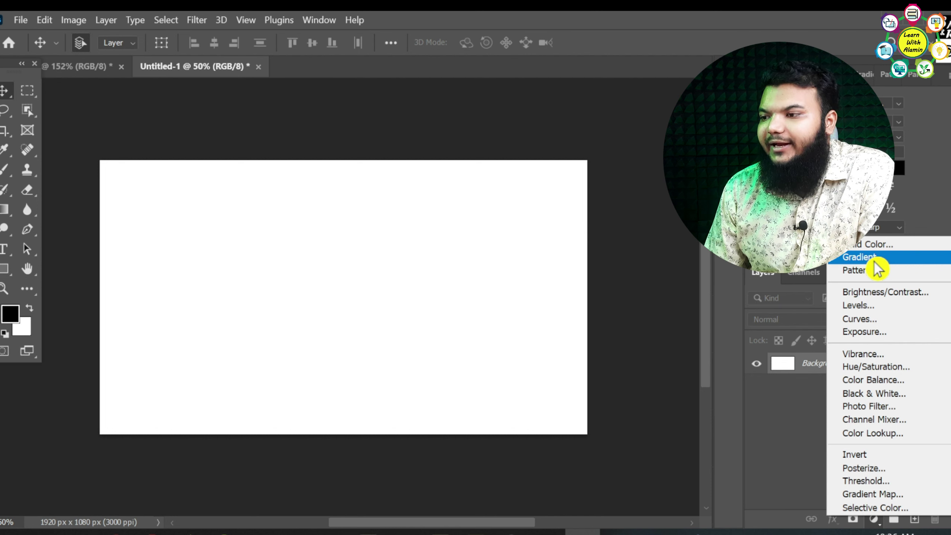
left_click(861, 257)
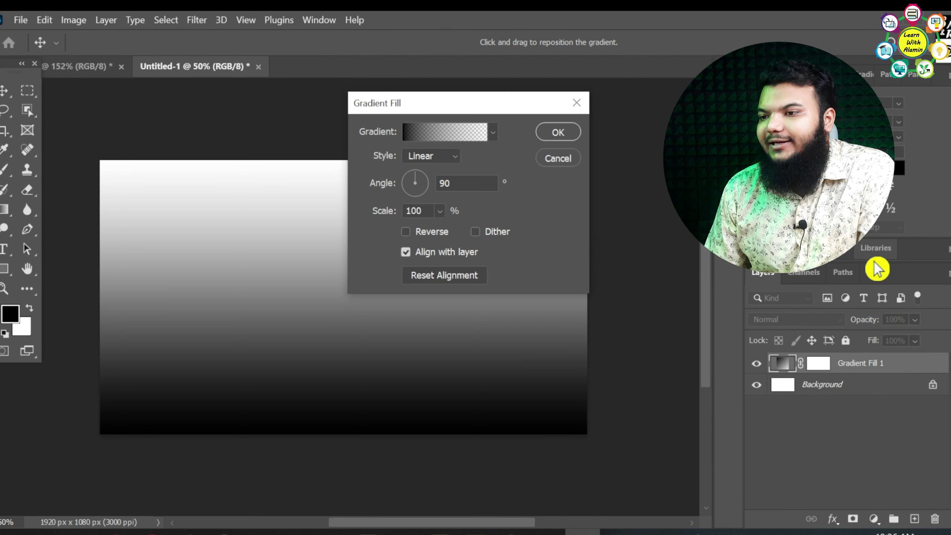
left_click(444, 161)
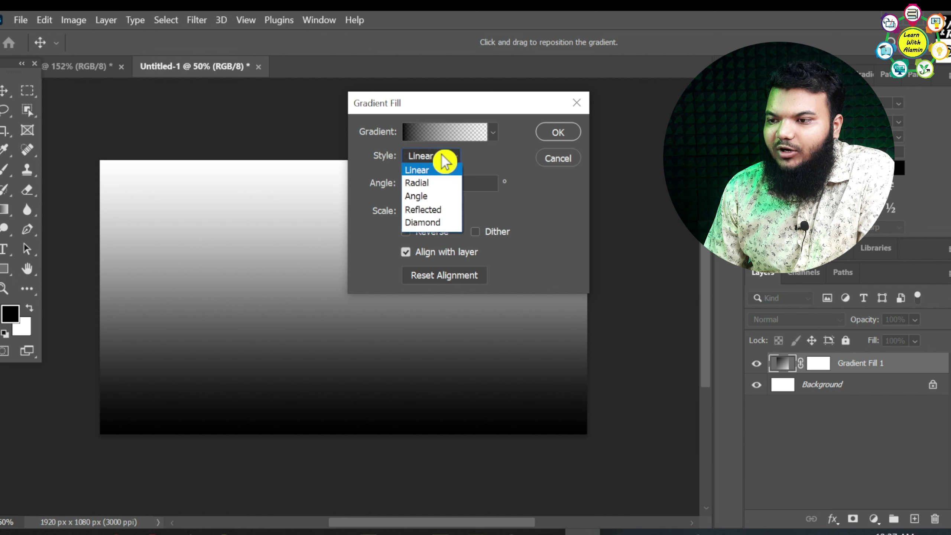
left_click(435, 186)
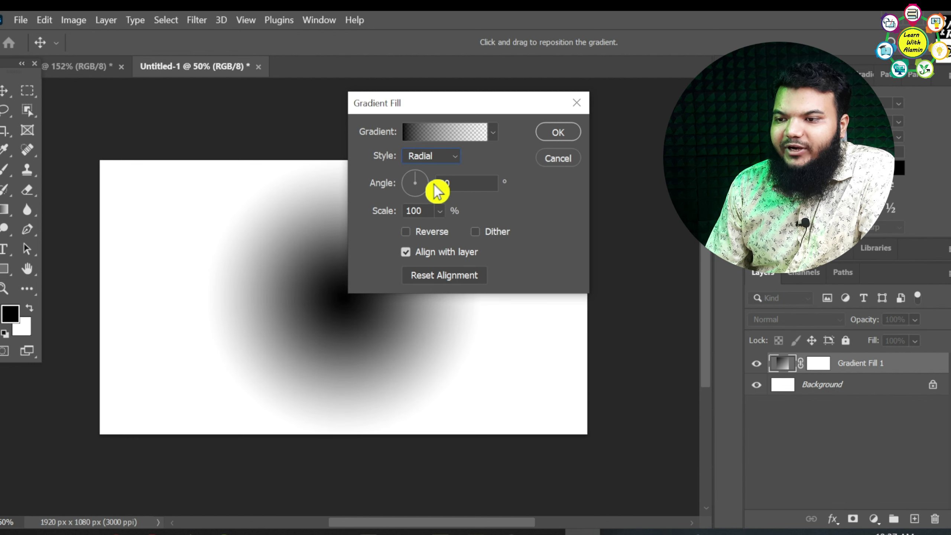
left_click(416, 231)
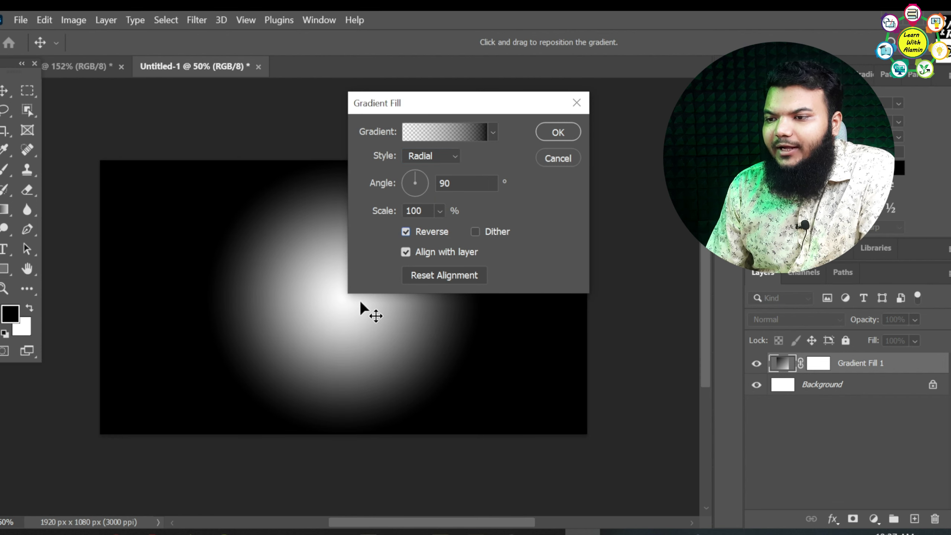
left_click(440, 211)
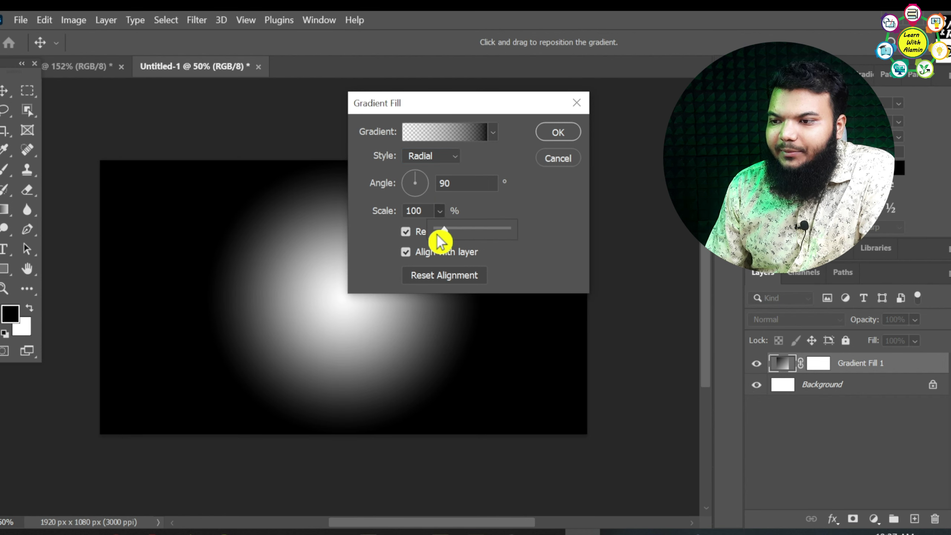
left_click_drag(450, 232, 472, 235)
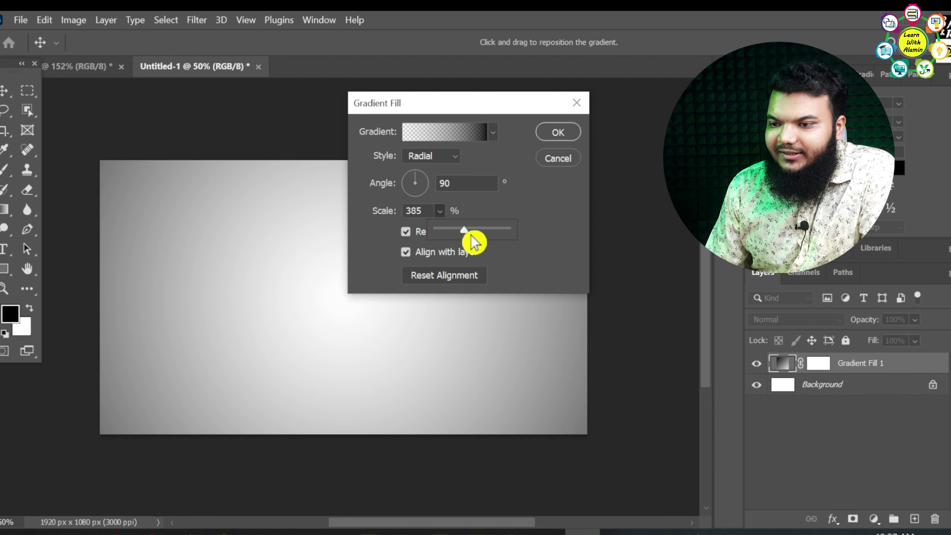
left_click(556, 135)
left_click(556, 135)
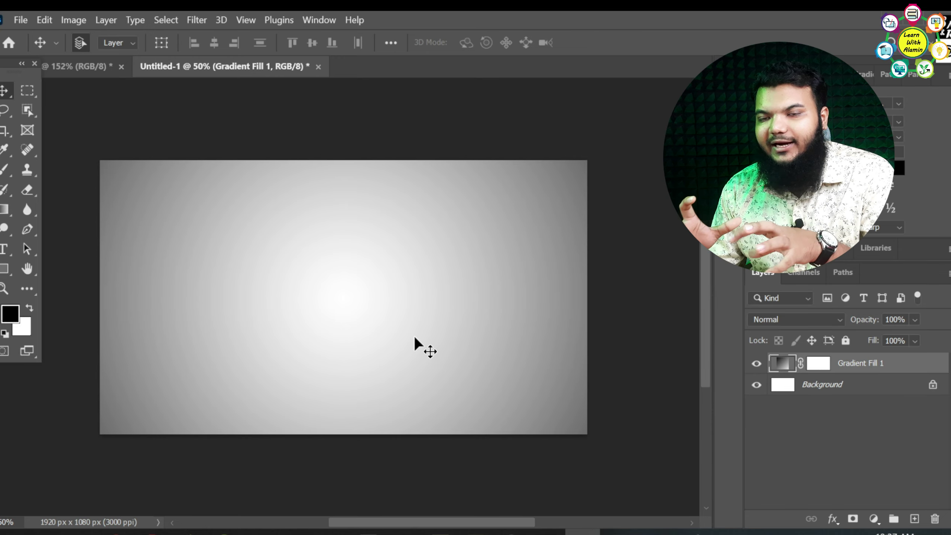
Step: Move the selected threshold head from the photo document into the middle of the gradient document and enlarge it
left_click(90, 69)
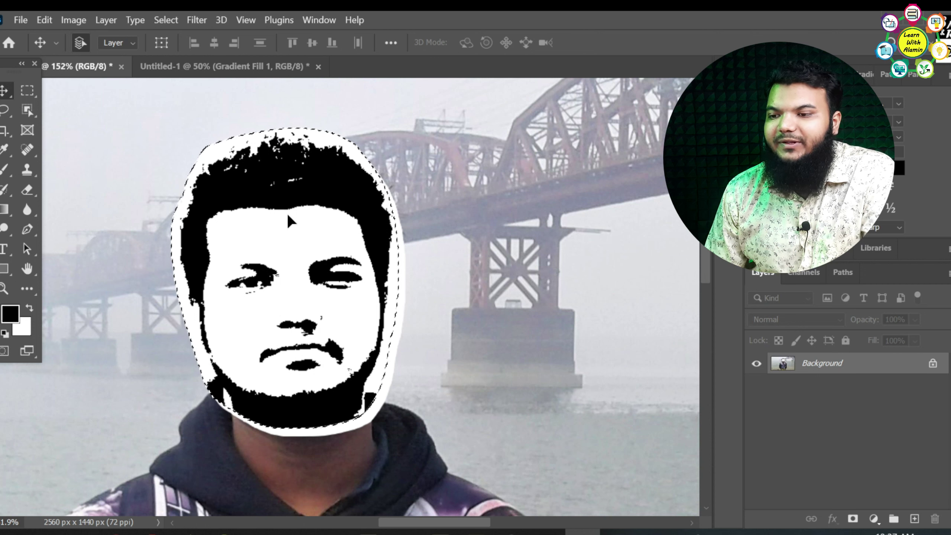
left_click_drag(281, 233, 342, 284)
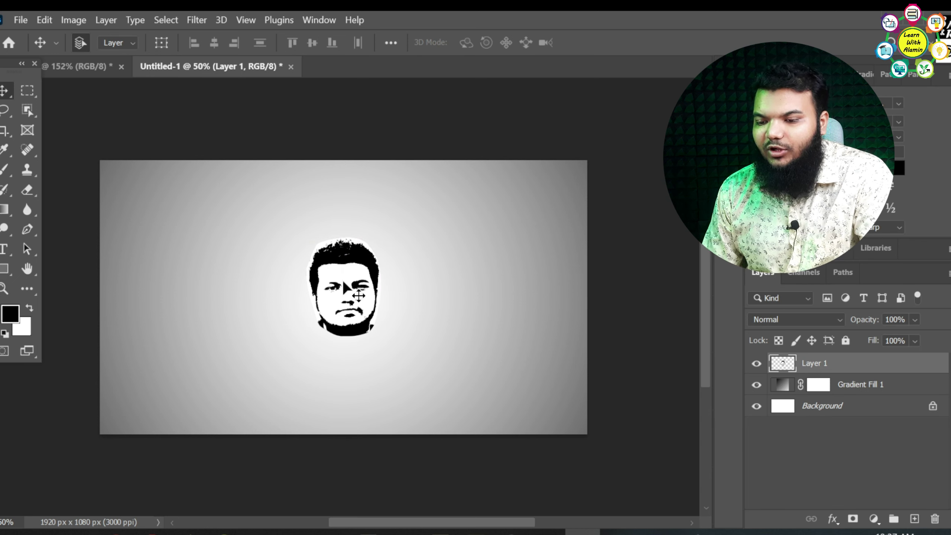
key("ctrl+t")
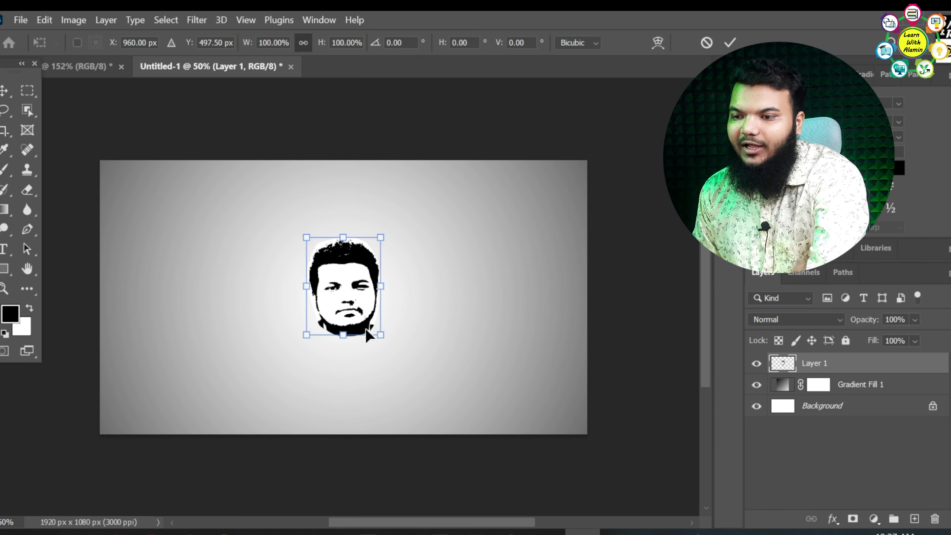
left_click_drag(382, 336, 404, 366)
left_click_drag(353, 298, 342, 287)
left_click(462, 284)
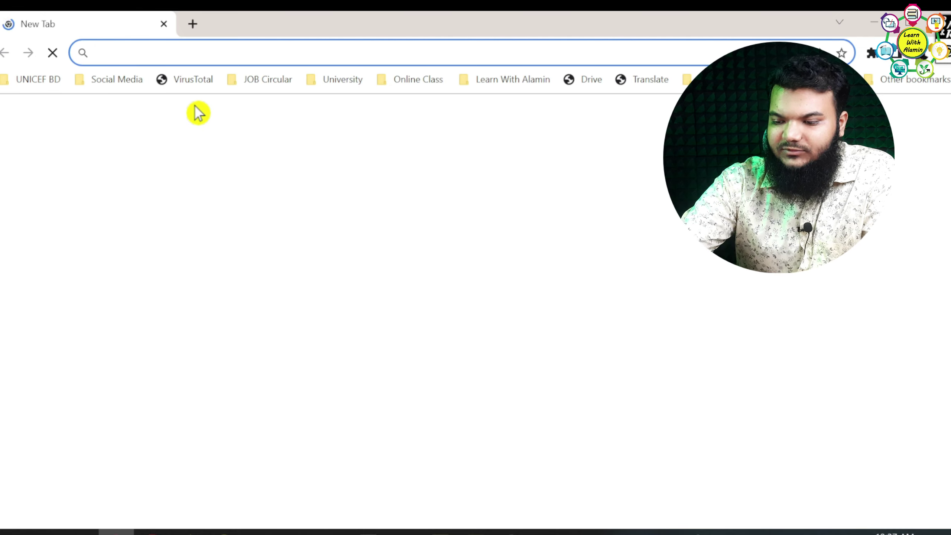
Step: Switch to Chrome, search Google for "galaxy images" and show the image results
type("Galaxy")
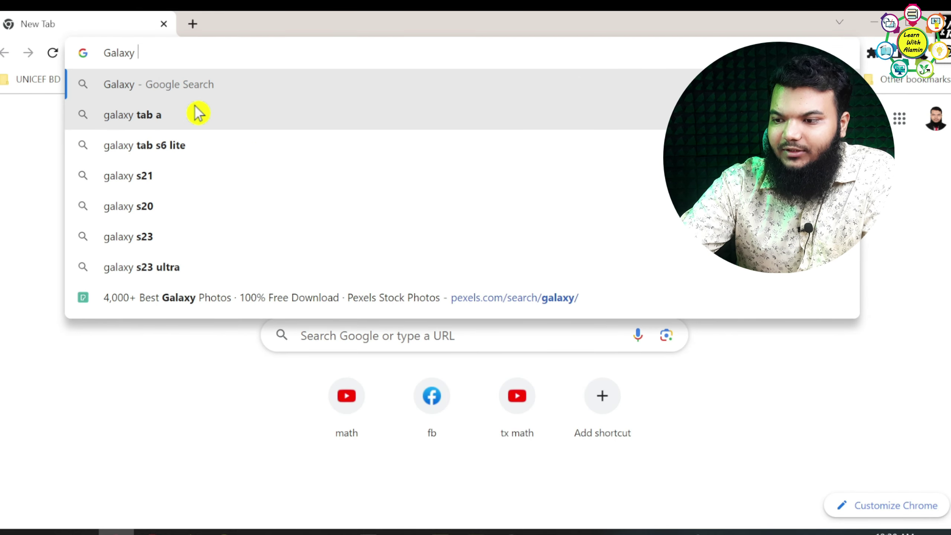
type(" im")
key("Return")
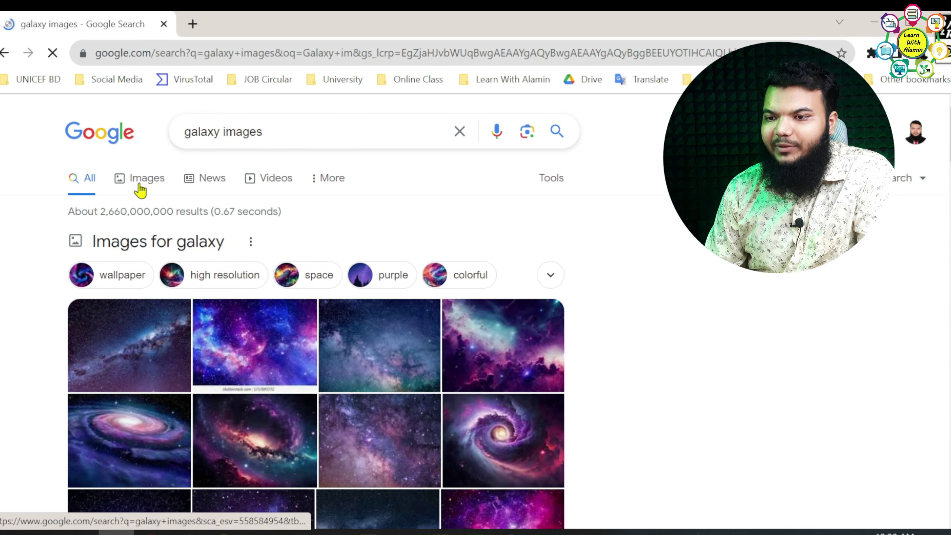
left_click(147, 184)
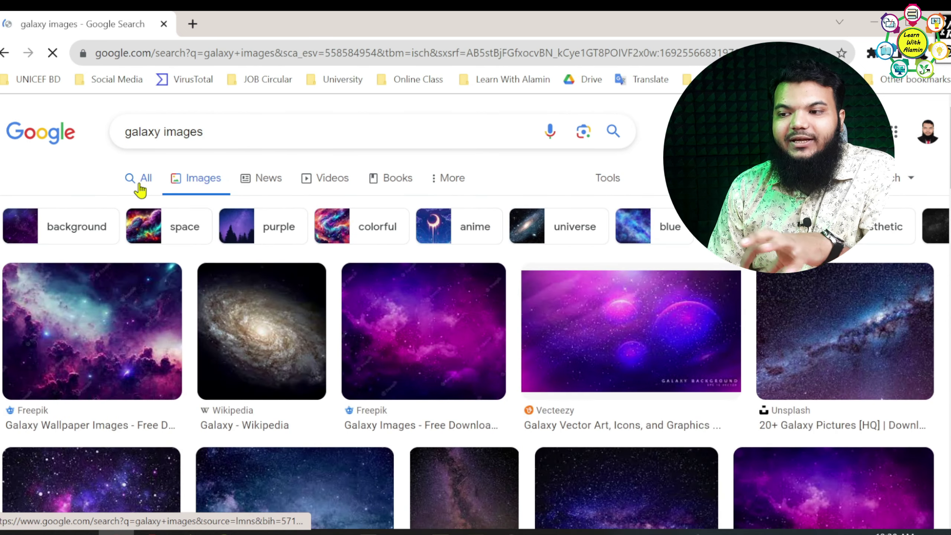
Step: Open the Unsplash photo of the purple starry night sky from the results and download it in the 1585-pixel-high size
scroll(502, 350, "down", 4)
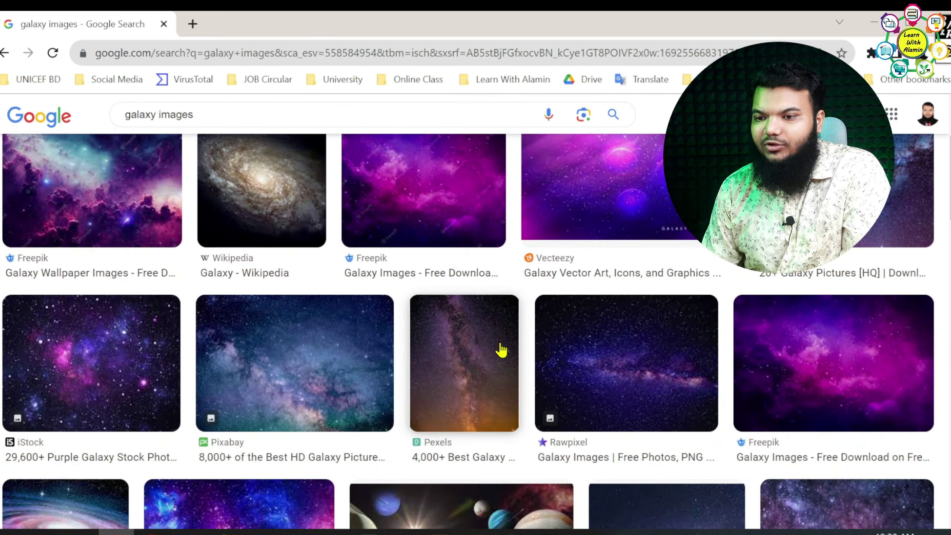
scroll(599, 382, "up", 2)
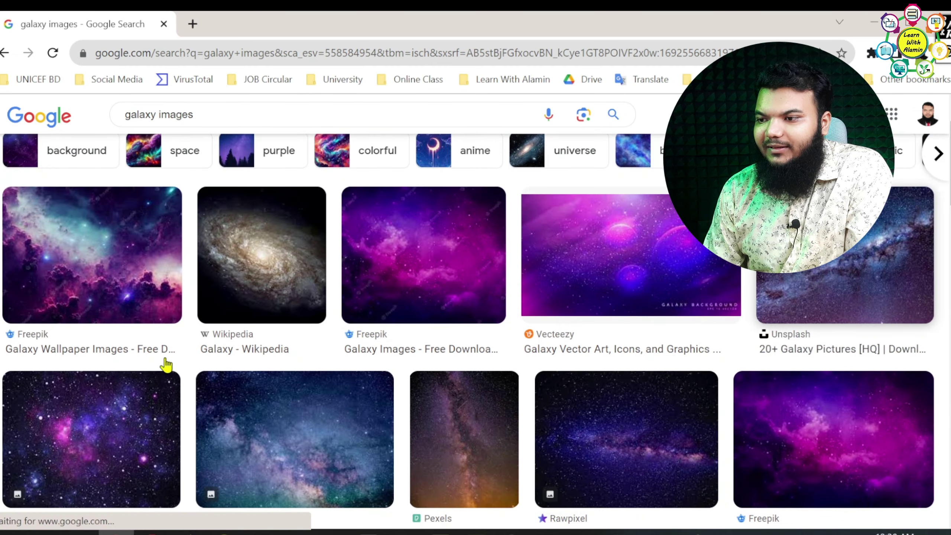
scroll(611, 276, "down", 6)
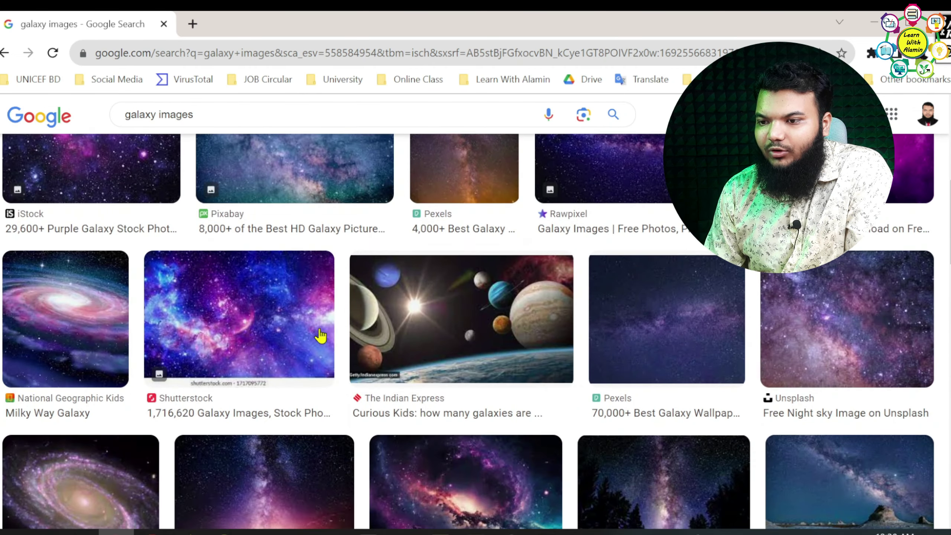
left_click(318, 336)
left_click(108, 371)
left_click(106, 370)
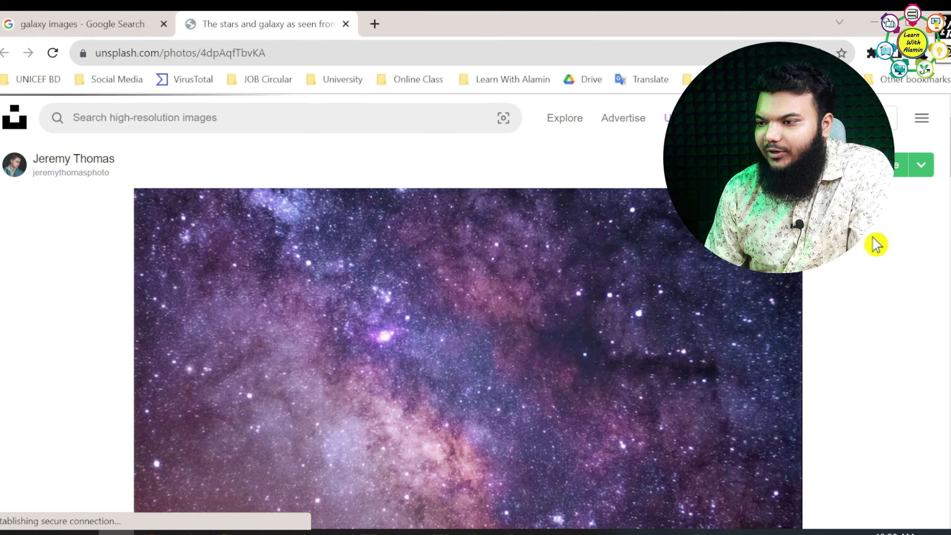
left_click(920, 169)
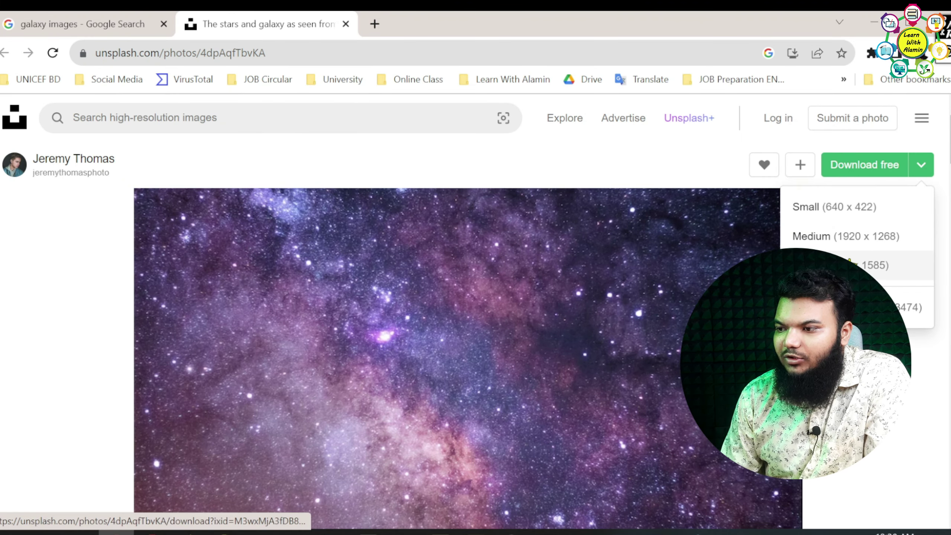
left_click(861, 267)
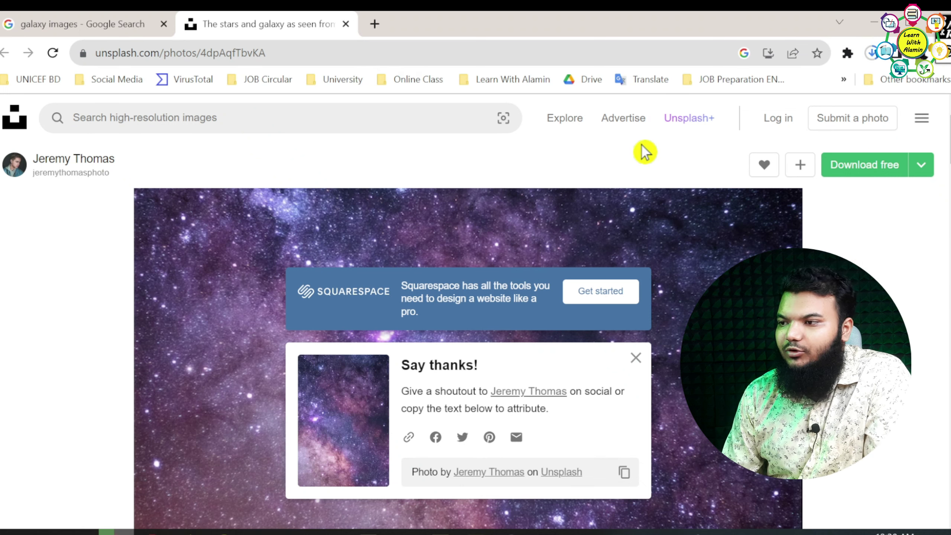
Step: Place the downloaded galaxy image from the Downloads folder into the Untitled-1 document in Photoshop at its fitted size
left_click(768, 52)
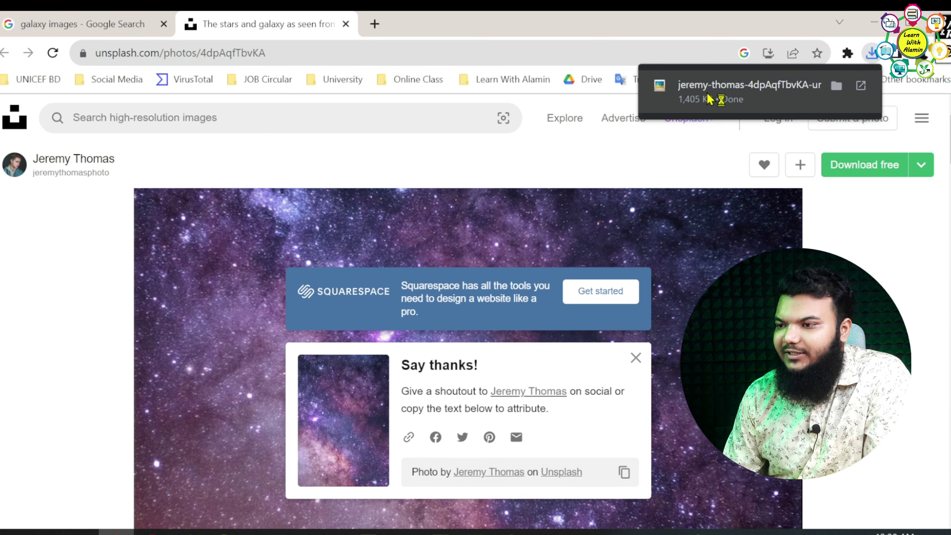
left_click(711, 86)
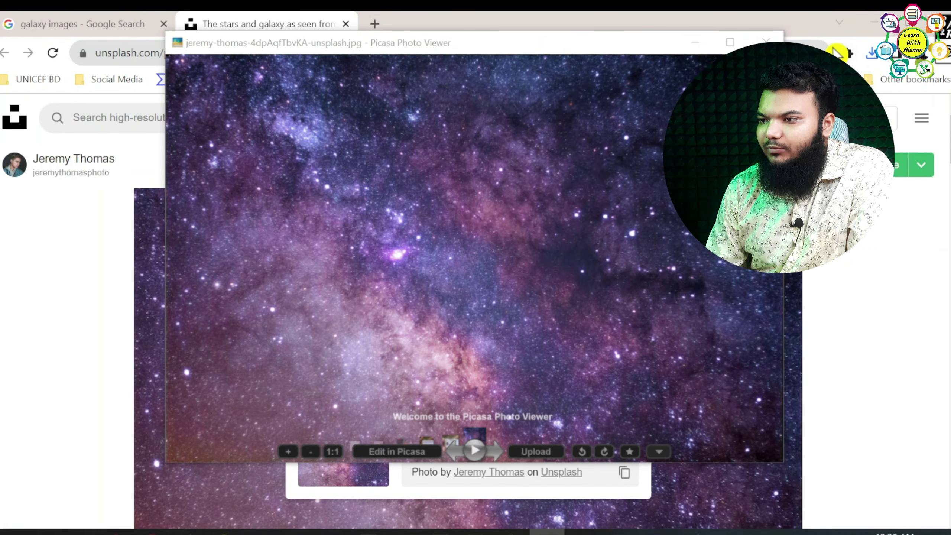
left_click(766, 41)
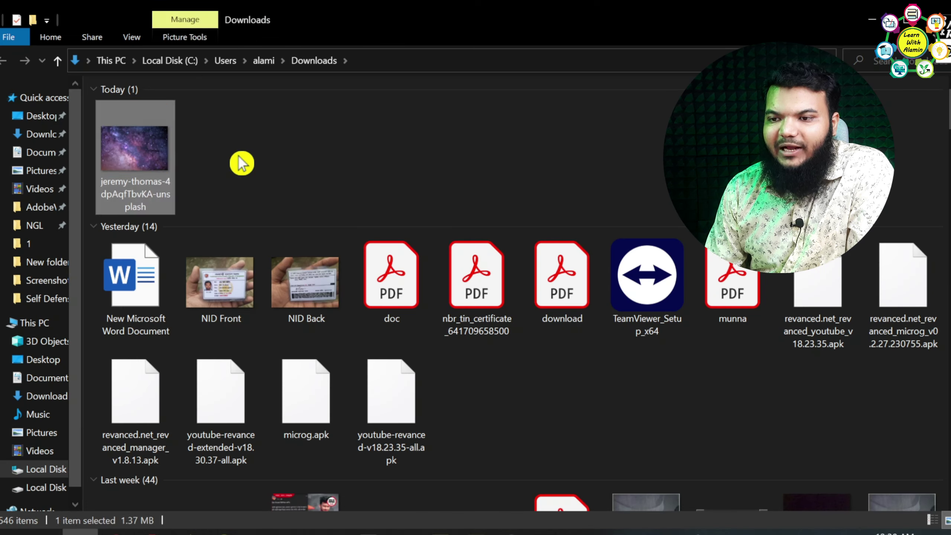
left_click_drag(153, 161, 312, 337)
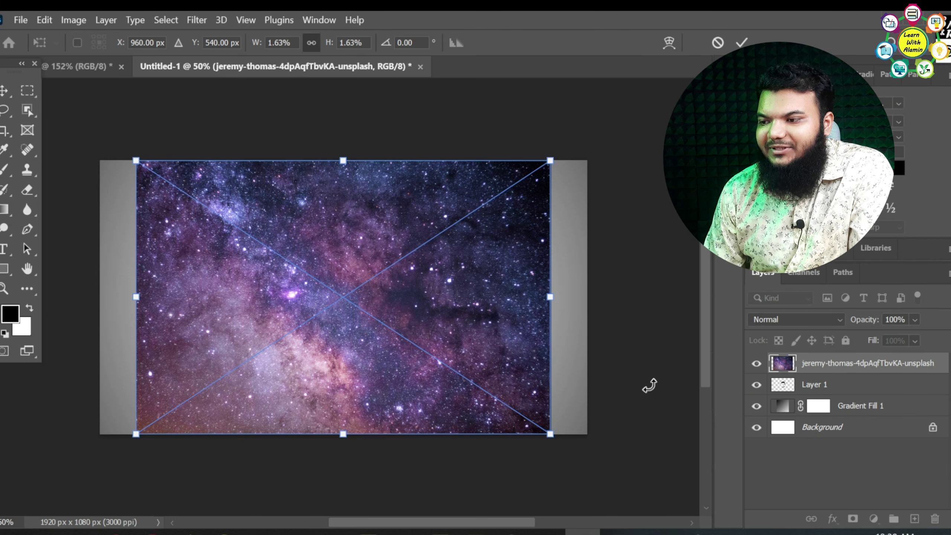
key("Return")
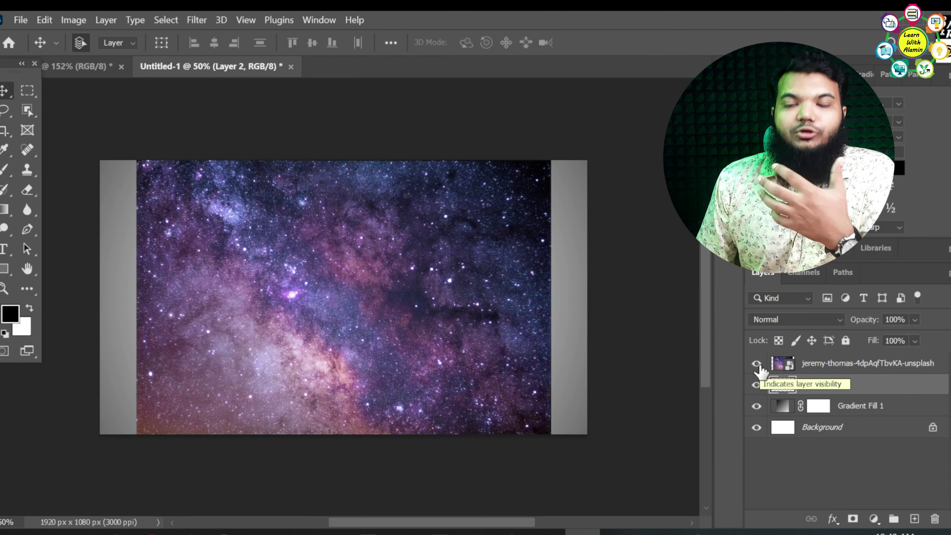
Step: Clip the galaxy image to the face layer with a clipping mask and shift the image to adjust its visible part
left_click(877, 368)
right_click(877, 368)
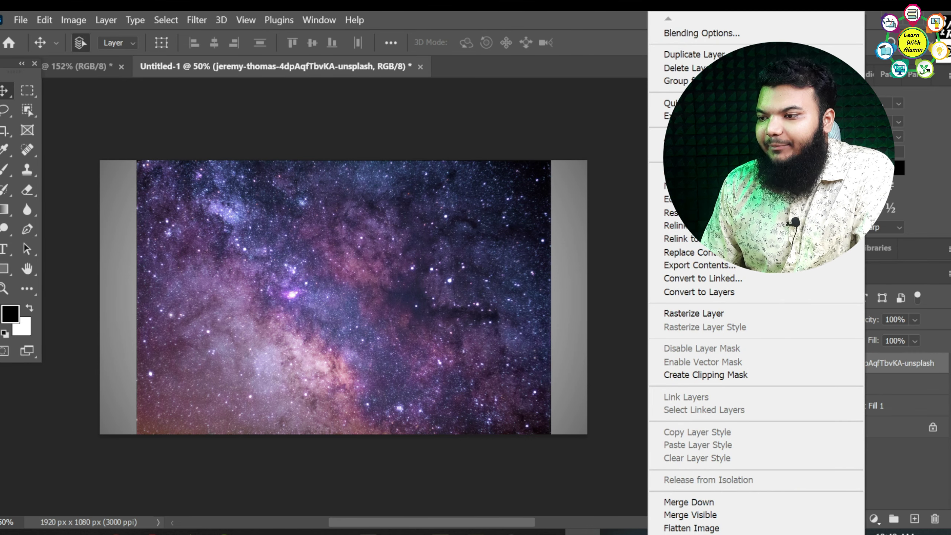
left_click(716, 382)
left_click_drag(351, 261, 346, 254)
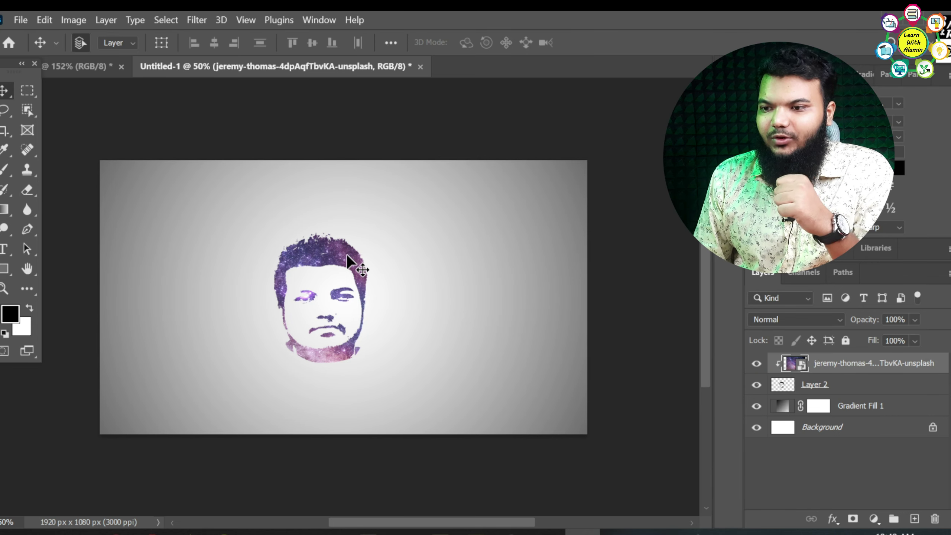
mouse_move(324, 248)
left_mouse_down()
mouse_move(334, 235)
mouse_move(333, 261)
mouse_move(361, 238)
mouse_move(346, 248)
mouse_move(330, 242)
left_mouse_up()
Step: Hide the clipped galaxy layer and select the black face layer beneath it
left_click(756, 364)
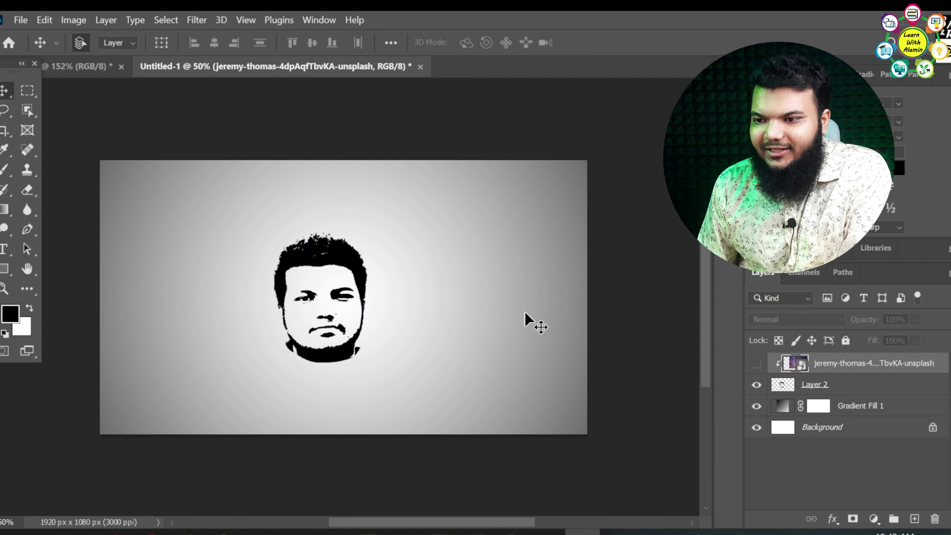
left_click(333, 264)
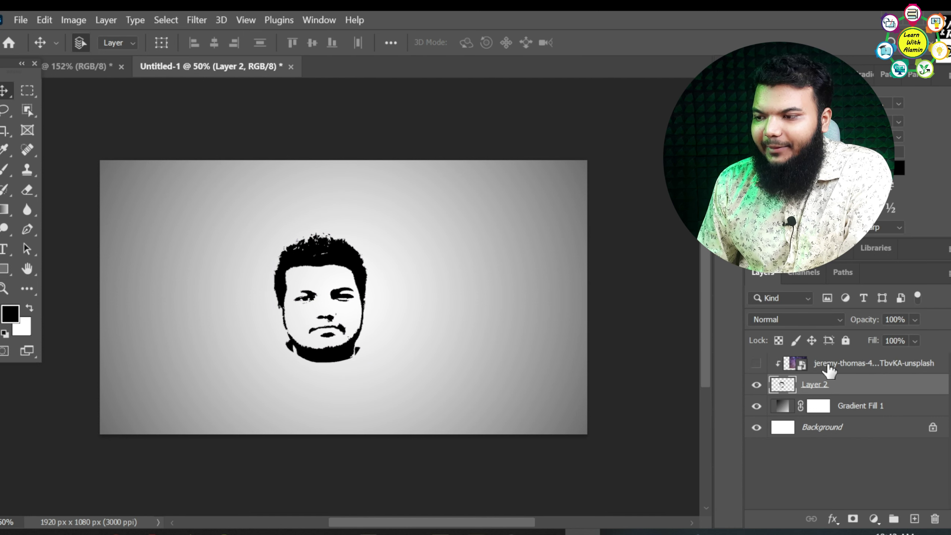
left_click(756, 364)
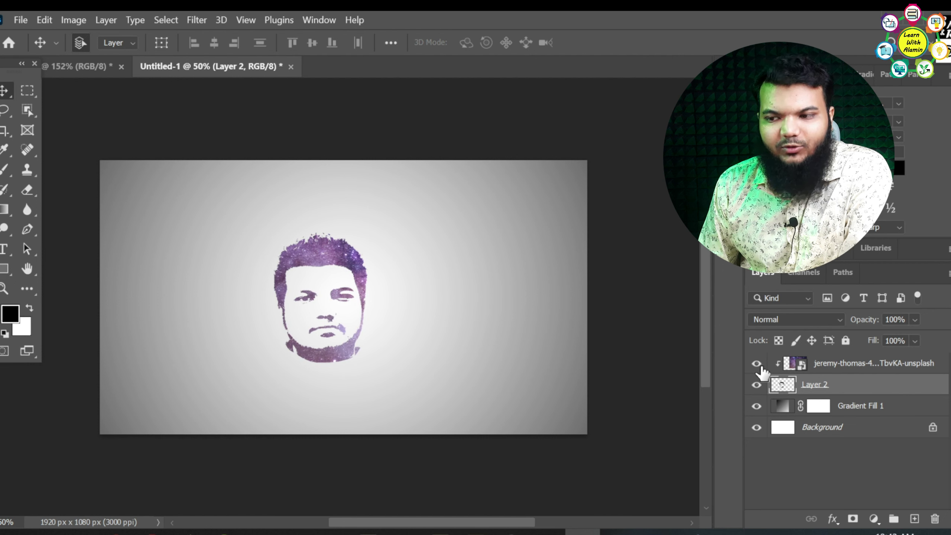
left_click(756, 363)
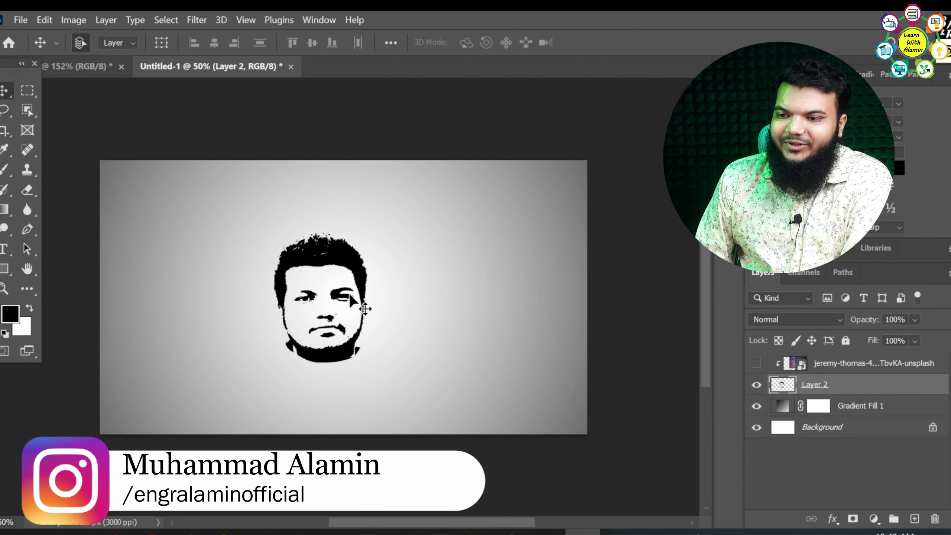
Step: Draw a circle about 626 px in diameter around the face with the Ellipse tool, directly above the black face layer
left_click(5, 268)
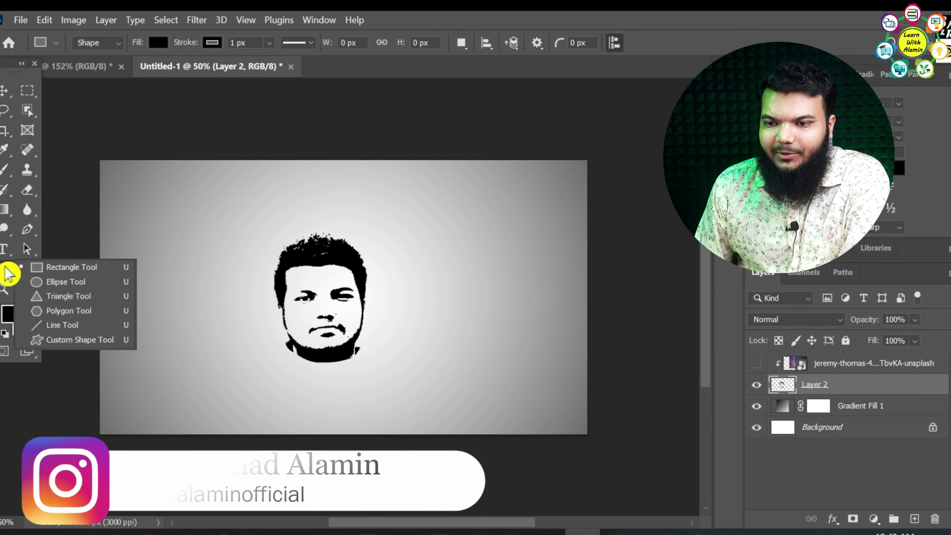
left_click(64, 282)
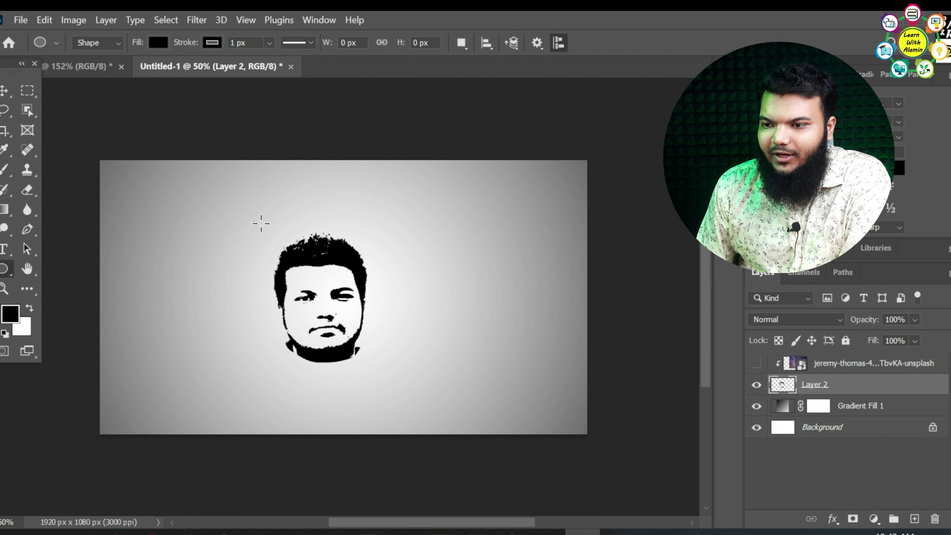
left_click_drag(260, 224, 402, 391)
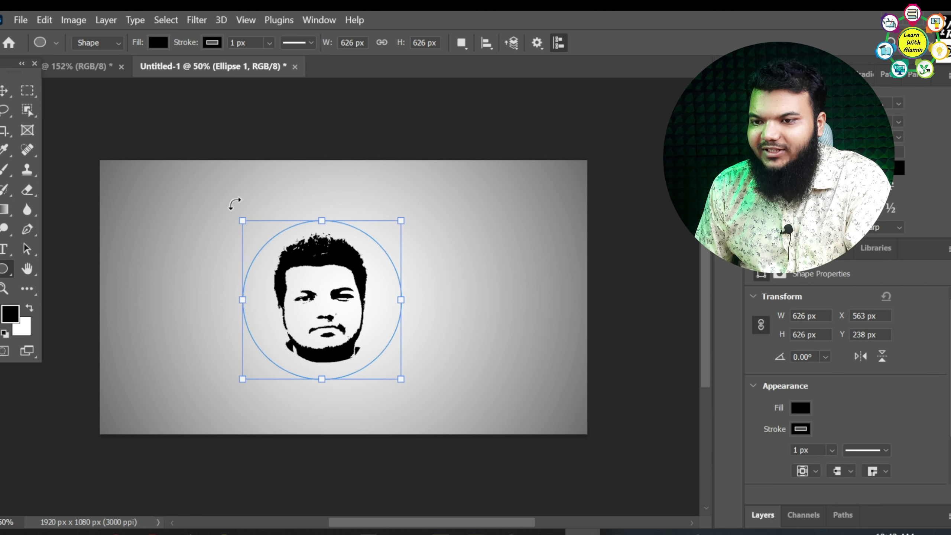
Step: Try a yellow fill on the circle clipped to the face and undo it
left_click(161, 43)
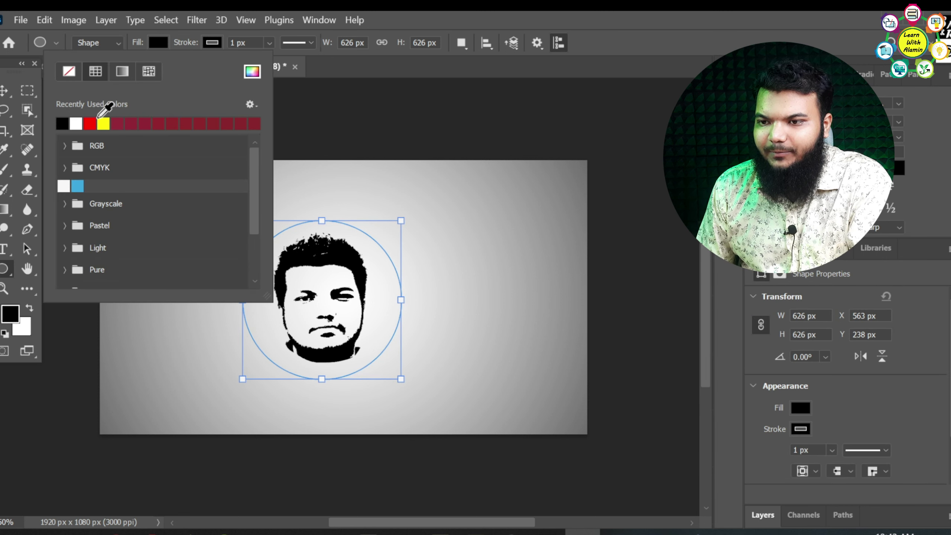
left_click(104, 123)
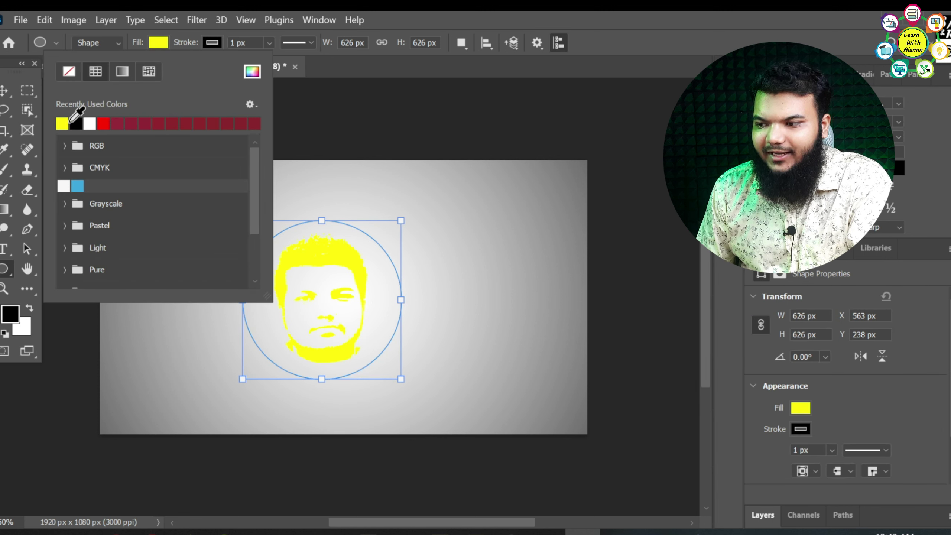
left_click(5, 91)
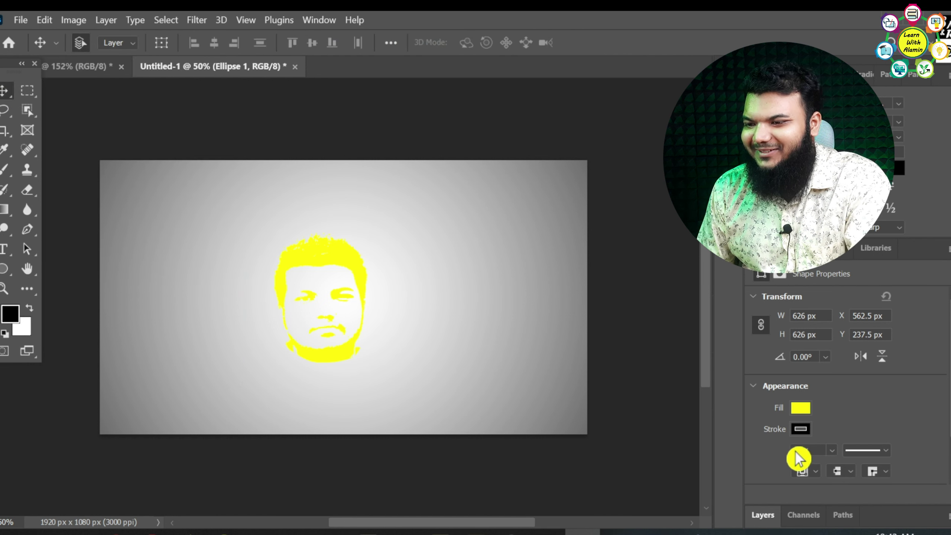
key("ctrl+z")
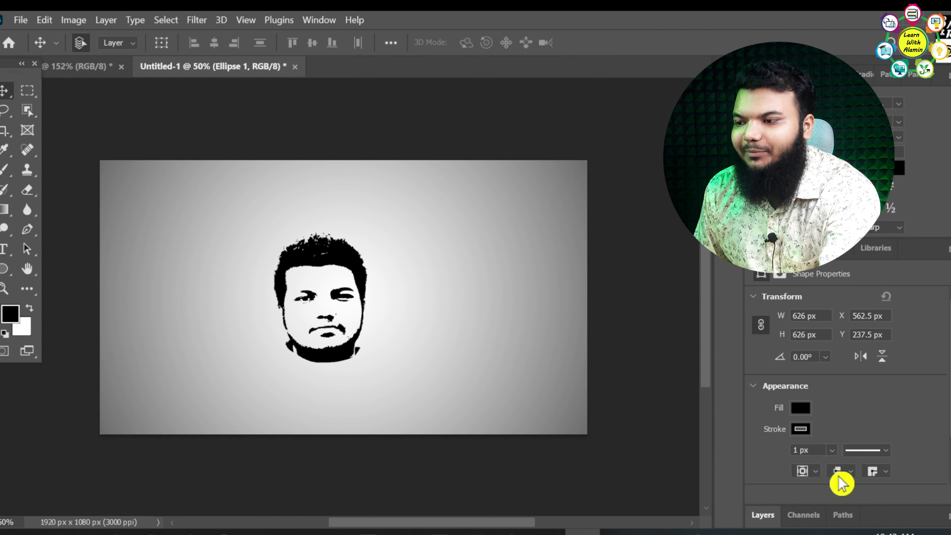
Step: Briefly show the galaxy image, hide both it and the clipped circle, and select the black face layer
left_click(762, 515)
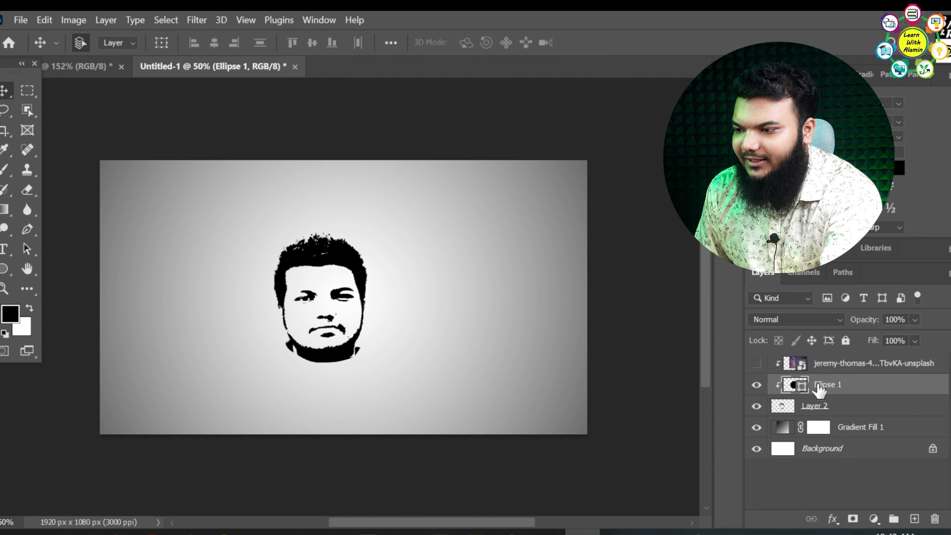
left_click(756, 363)
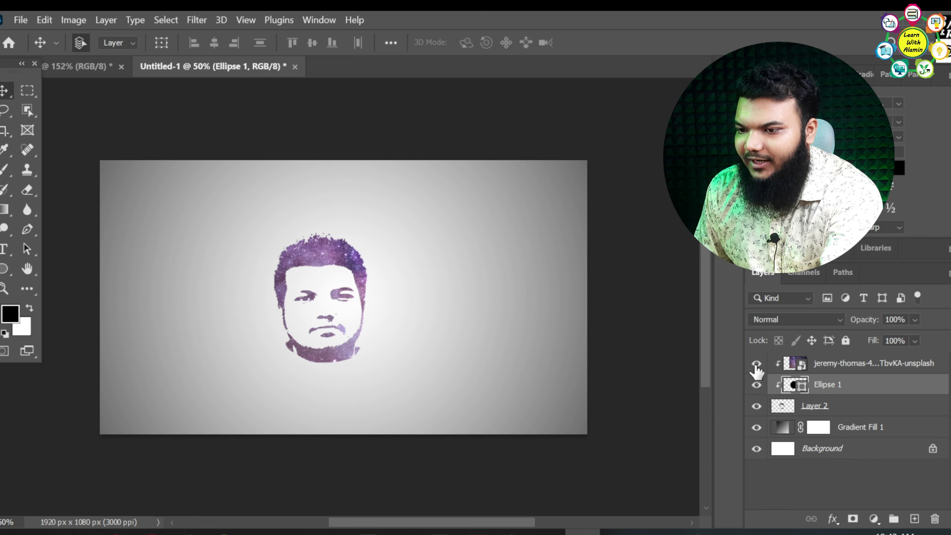
left_click(756, 365)
left_click(757, 385)
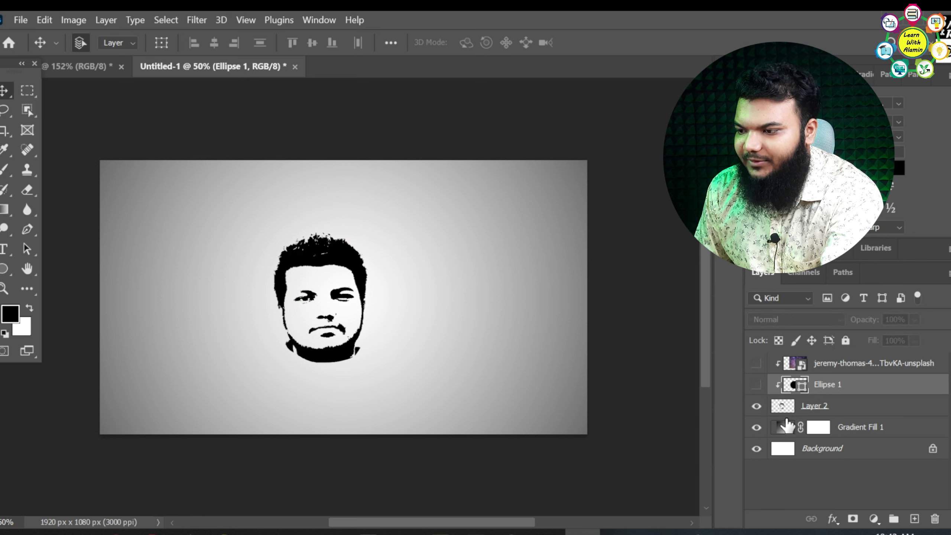
left_click(850, 409)
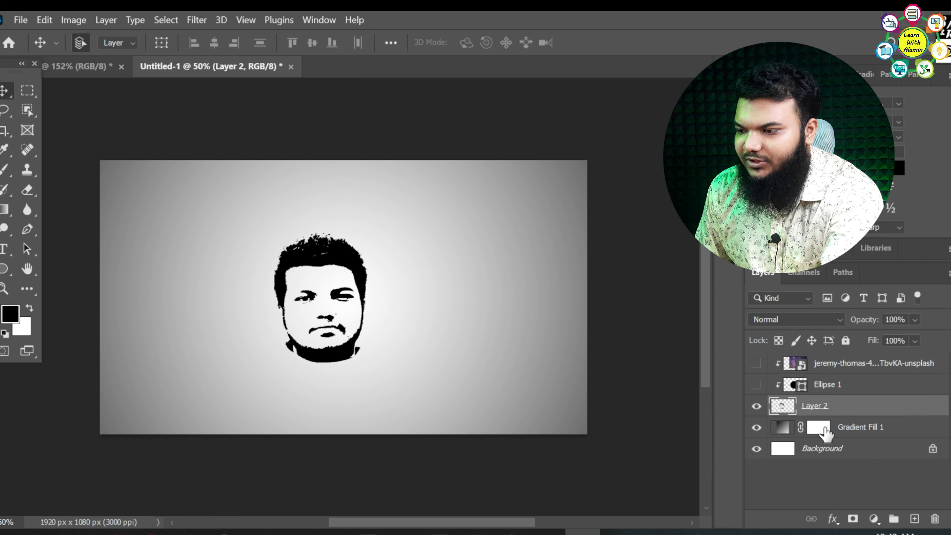
Step: Draw a circle about 636 px in diameter over the face, above the galaxy layer, and fill it with yellow
left_click(801, 369)
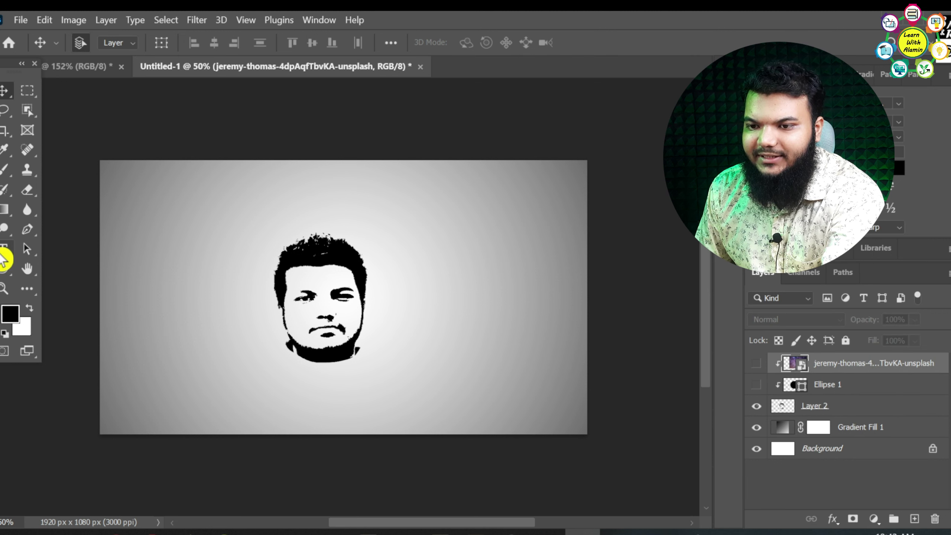
left_click(6, 271)
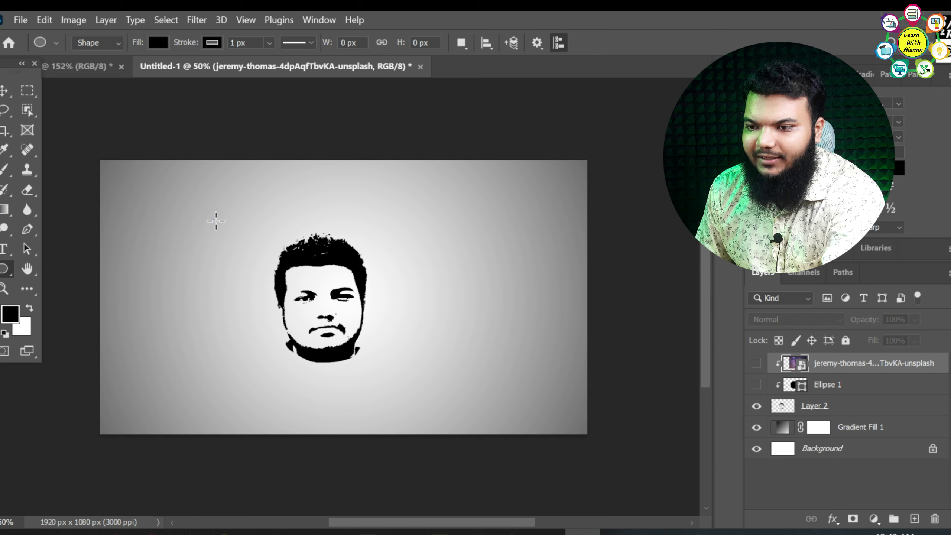
left_click_drag(216, 221, 373, 387)
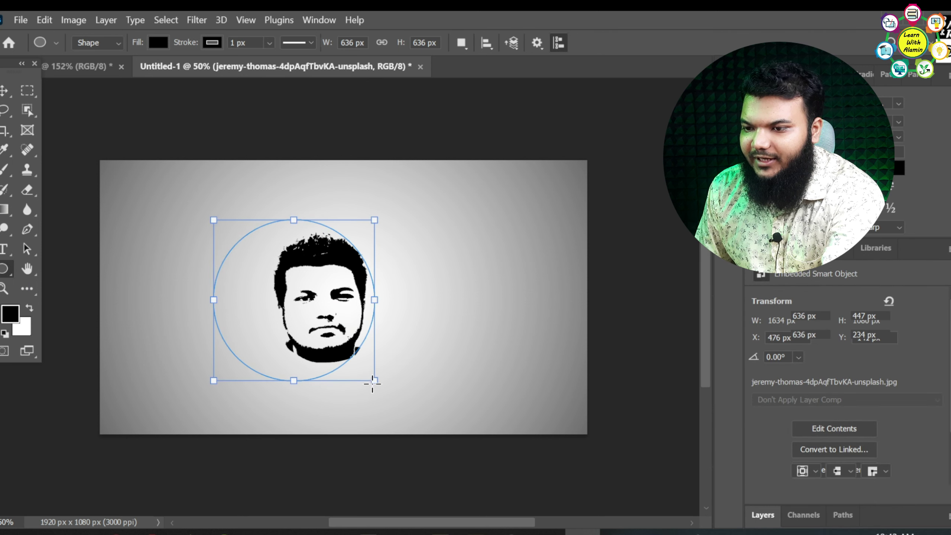
left_click(161, 42)
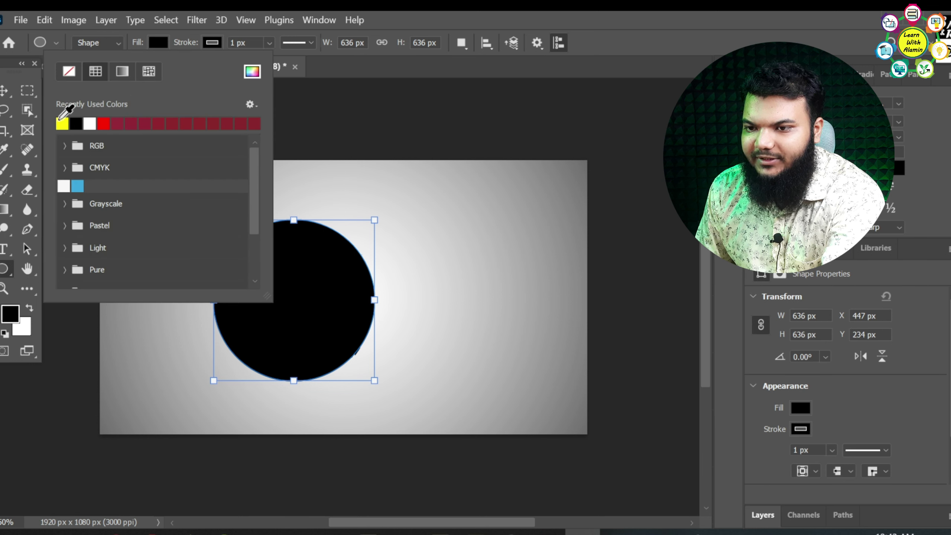
left_click(62, 123)
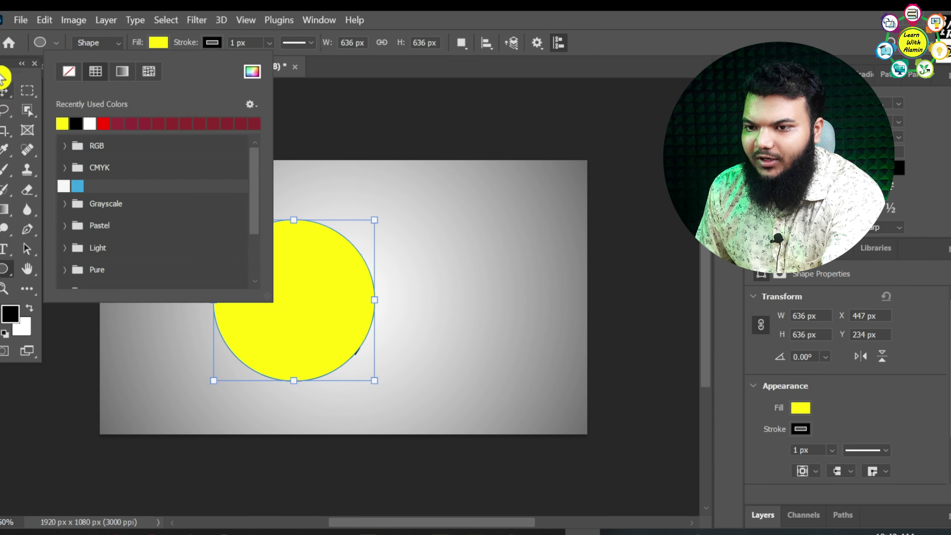
Step: Set the yellow circle's black stroke width to 10 px
left_click(218, 44)
left_click(217, 47)
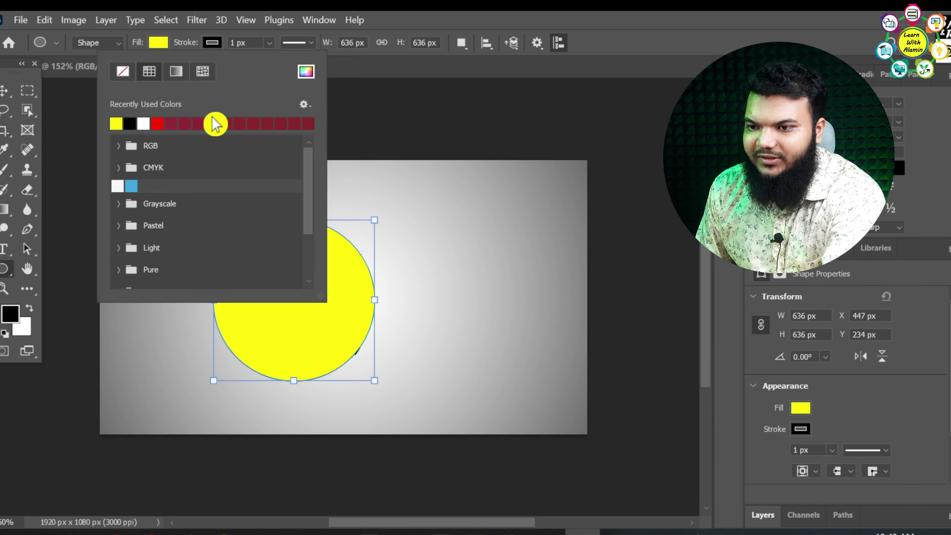
left_click(250, 43)
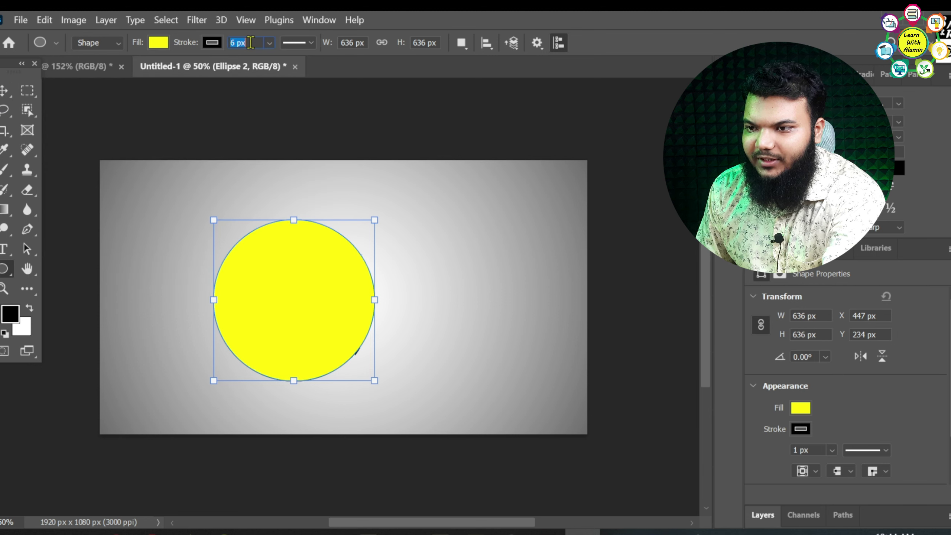
key("Up")
key("Up")
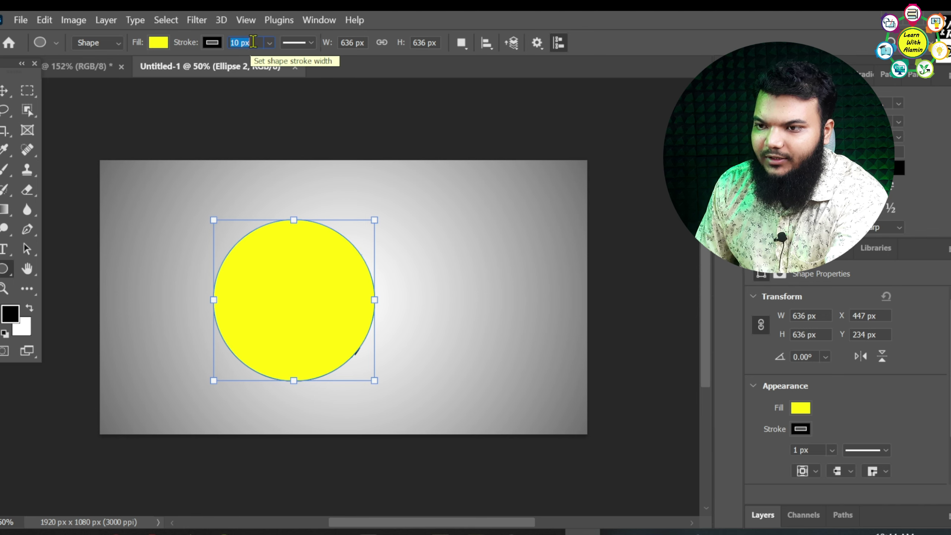
key("Return")
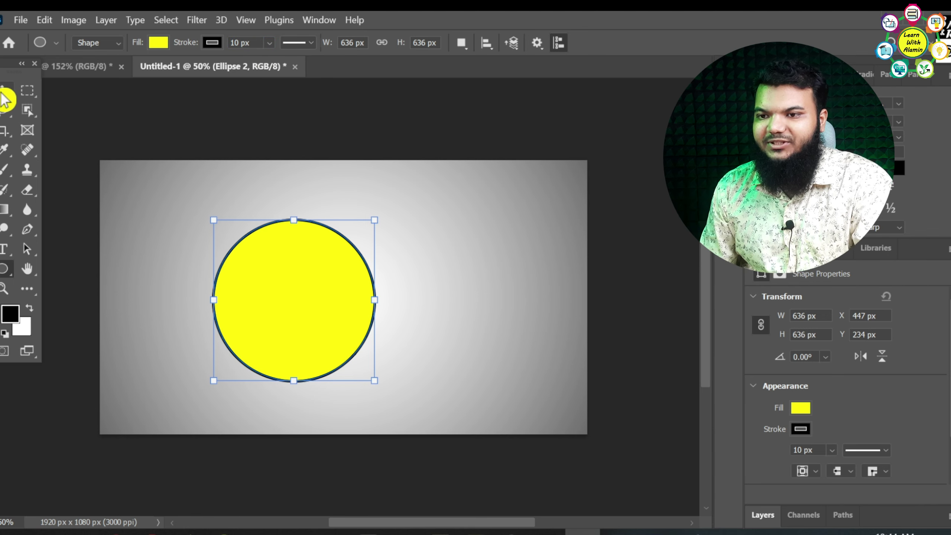
Step: Move the yellow circle's layer below the face layer and center the circle behind the face
left_click(5, 92)
left_click(762, 514)
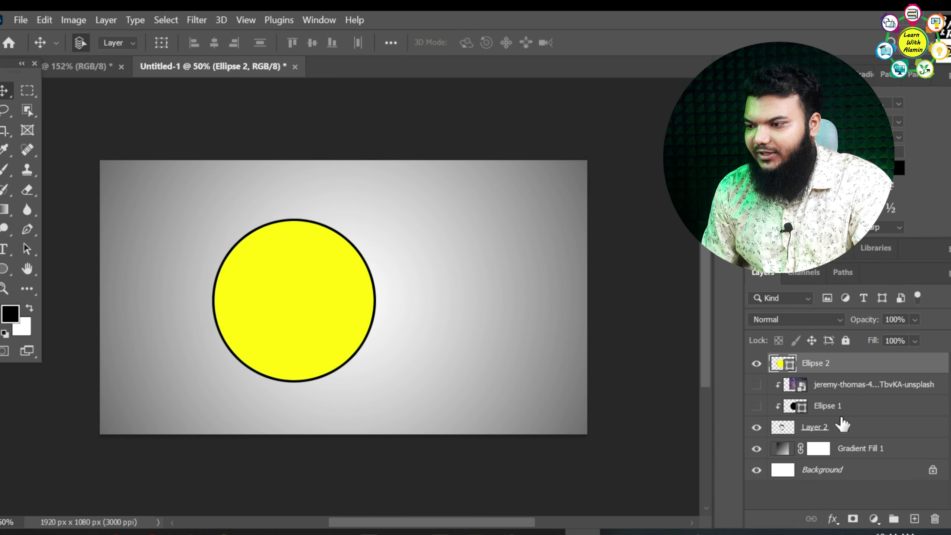
left_click_drag(853, 364, 858, 437)
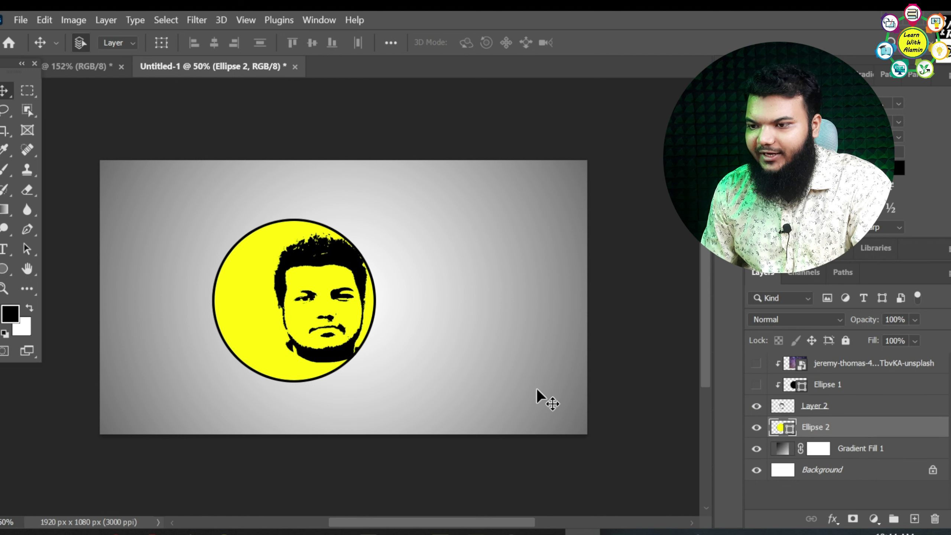
left_click_drag(249, 286, 263, 298)
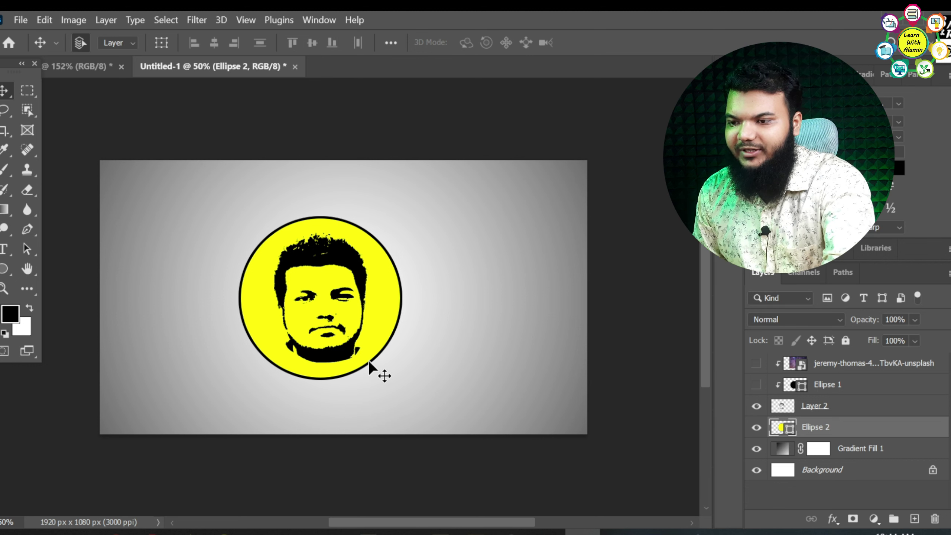
Step: Scale the yellow circle down to about 88% so it fits closely around the face, and deselect it
key("ctrl+t")
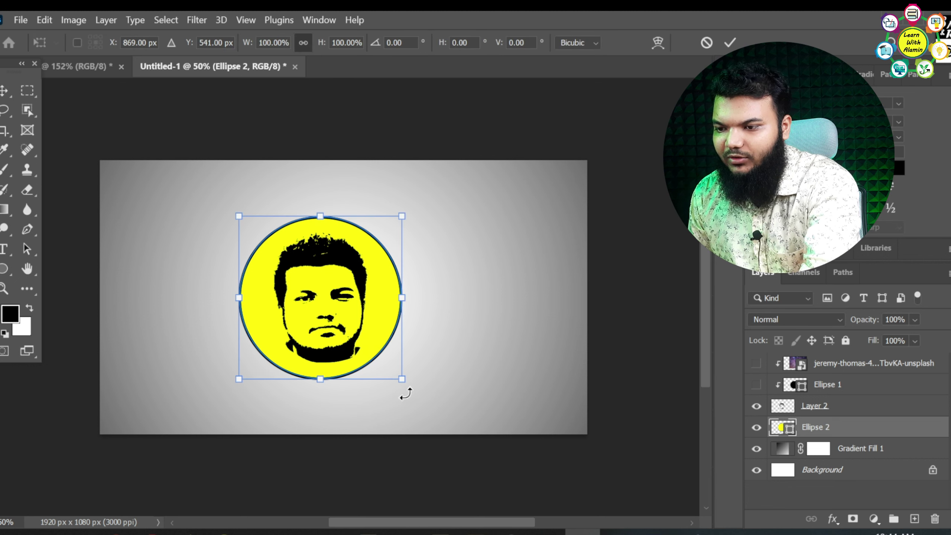
left_click_drag(392, 373, 381, 361)
left_click_drag(289, 247, 297, 256)
left_click(5, 91)
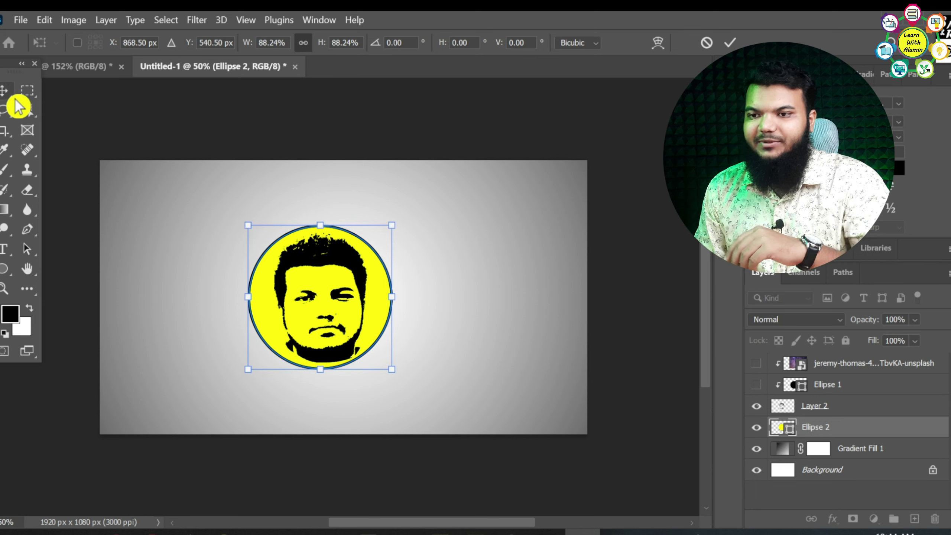
left_click(297, 137)
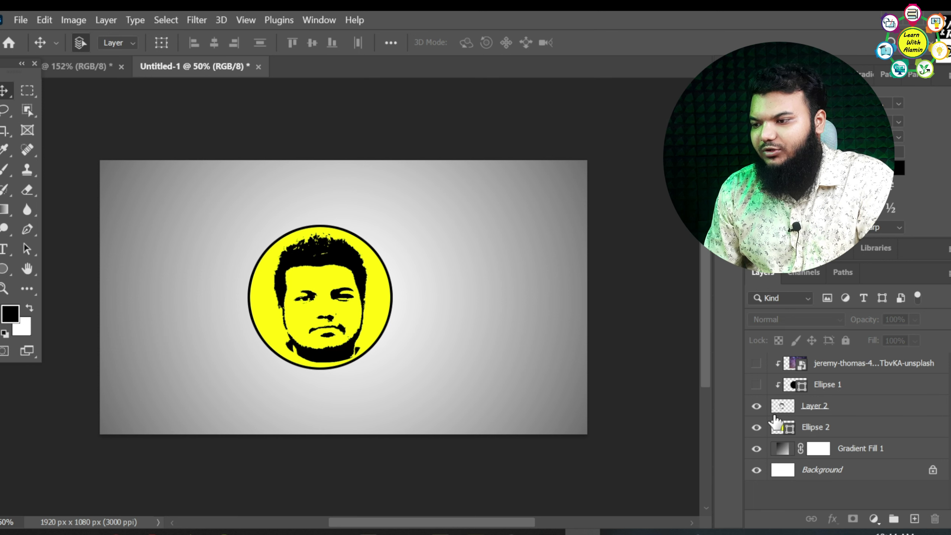
Step: Hide the yellow circle, show the clipped galaxy image again and shift it to reveal a brighter part in the face
left_click(756, 428)
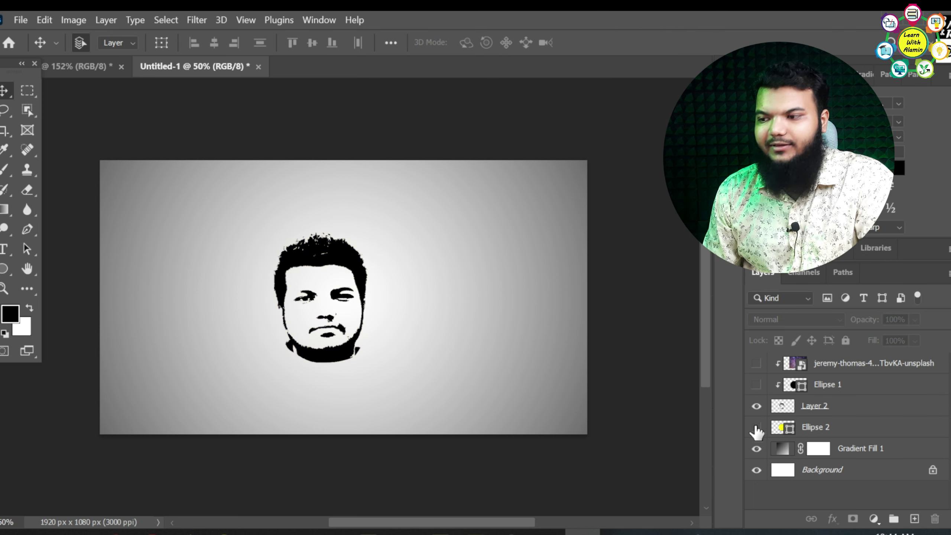
left_click(756, 363)
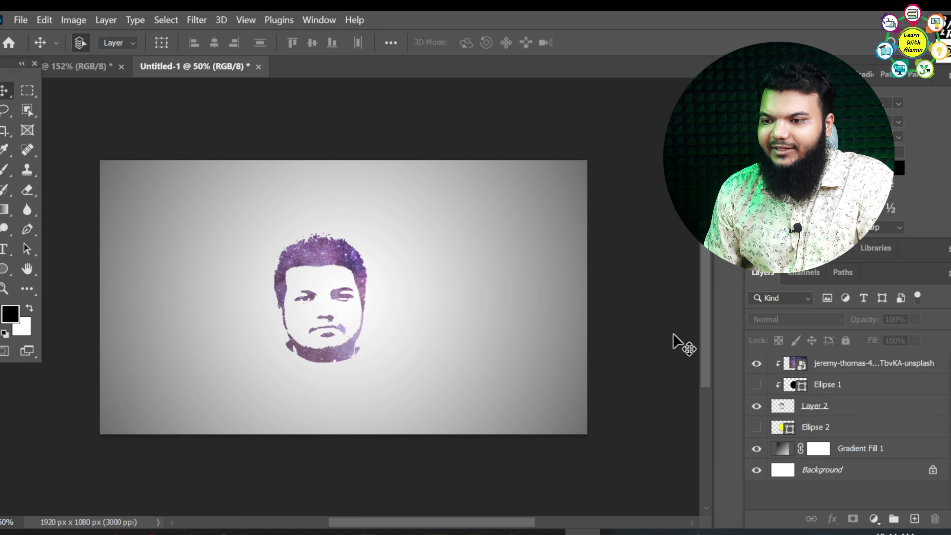
left_click_drag(326, 258, 271, 267)
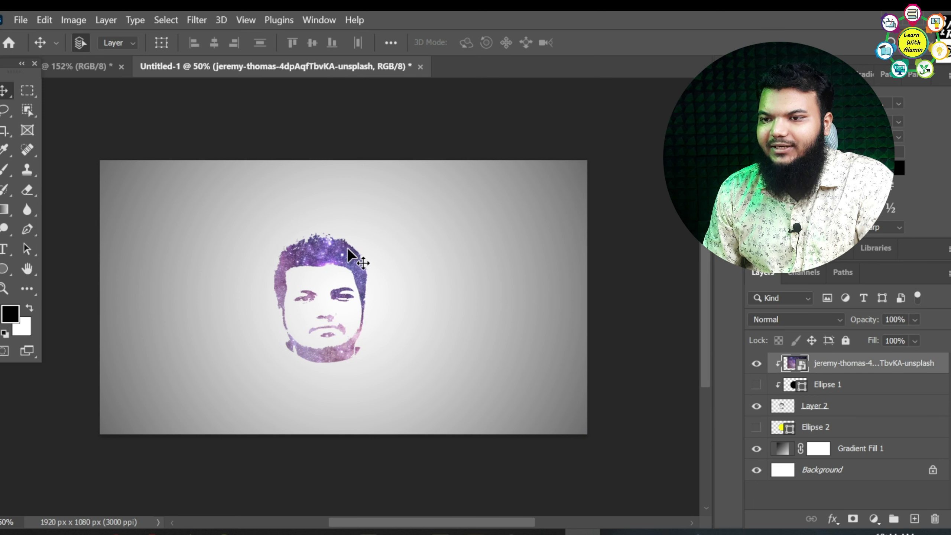
Step: Draw a circle about 618 px in diameter around the galaxy face, above the galaxy layer, and remove its fill
left_click(5, 268)
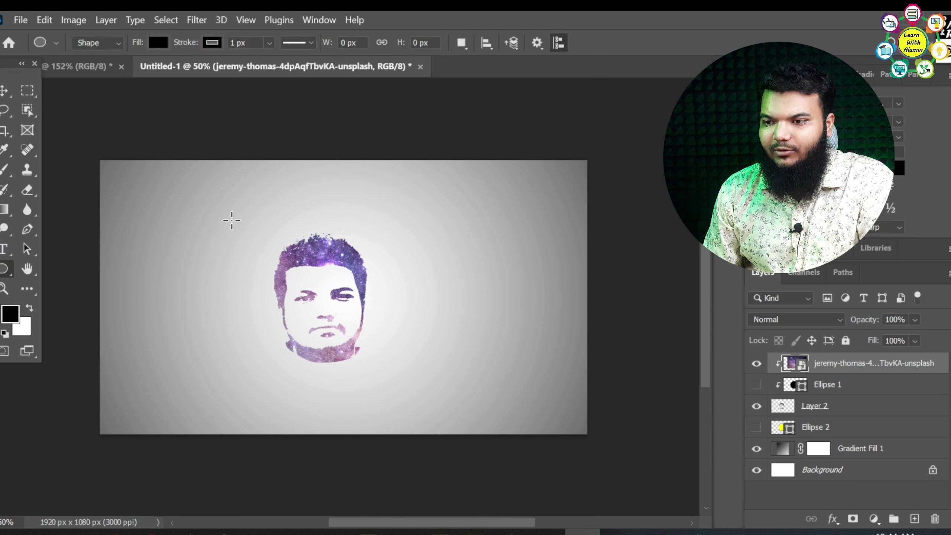
mouse_move(231, 217)
left_mouse_down()
mouse_move(365, 320)
mouse_move(388, 371)
mouse_move(378, 378)
mouse_move(388, 398)
left_mouse_up()
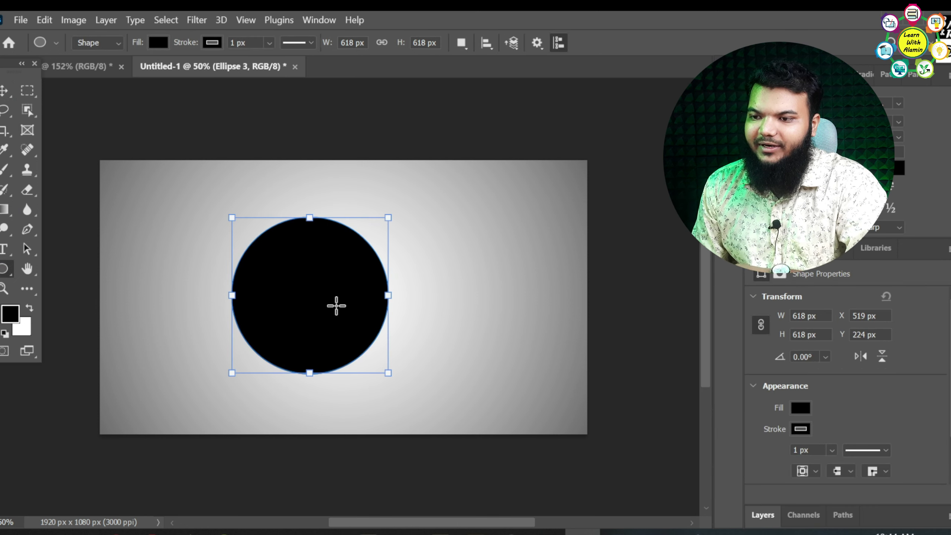
left_click(160, 45)
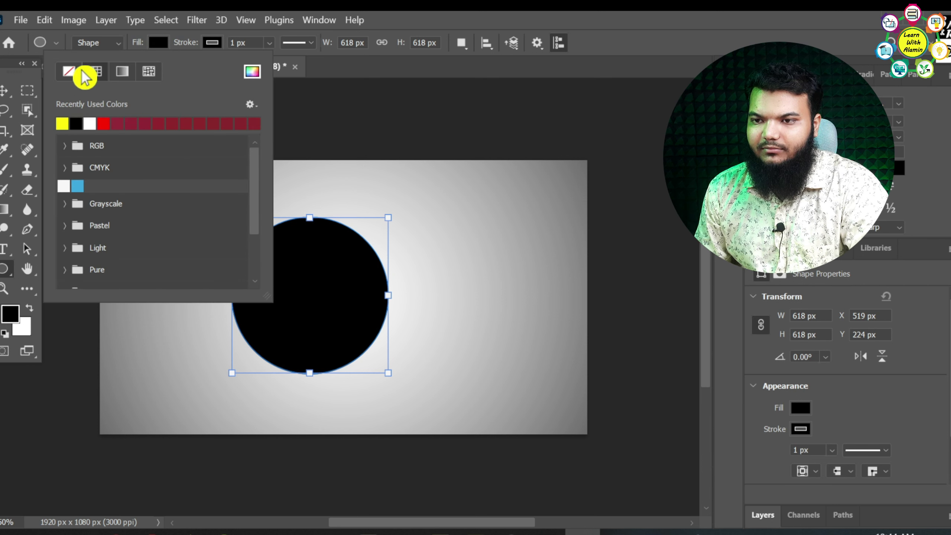
left_click(70, 73)
Step: Thicken the unfilled circle's black stroke to about 10.61 px
left_click(219, 44)
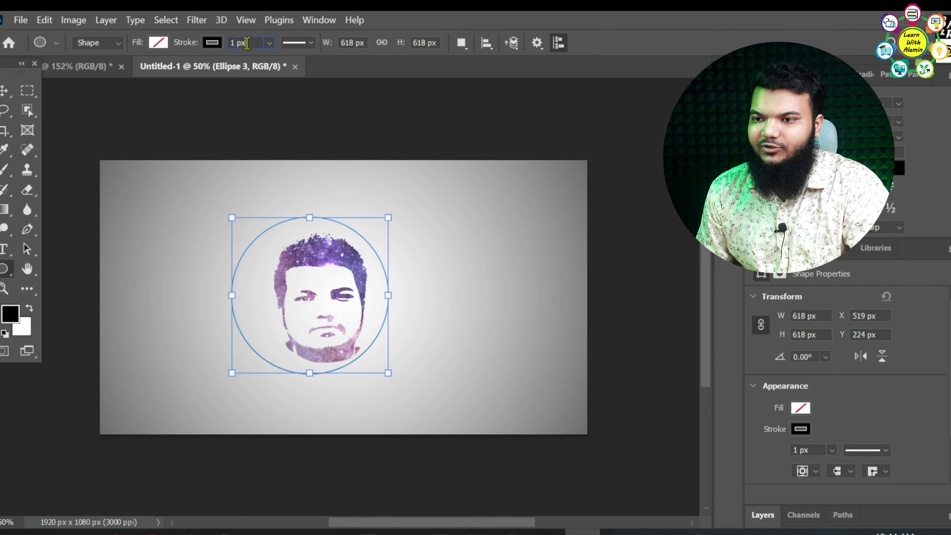
left_click(270, 43)
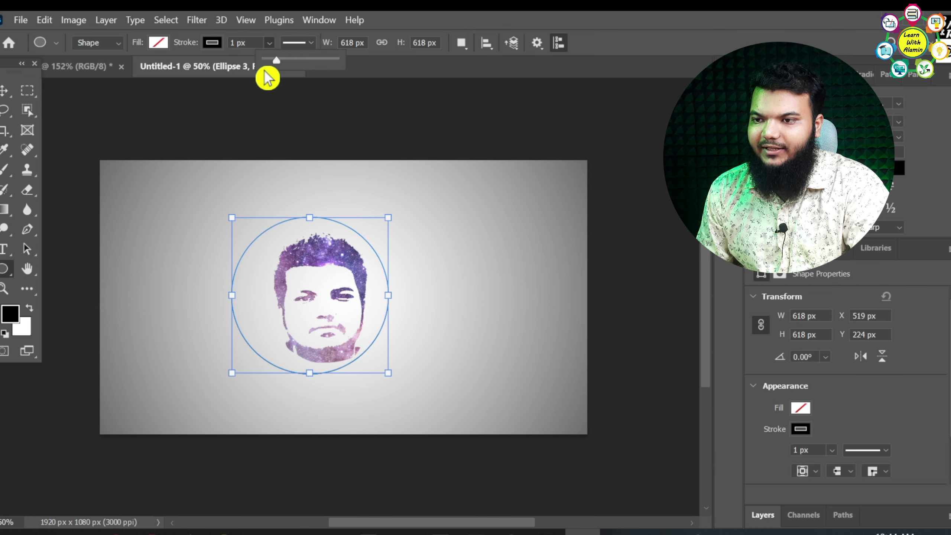
left_click_drag(276, 60, 287, 65)
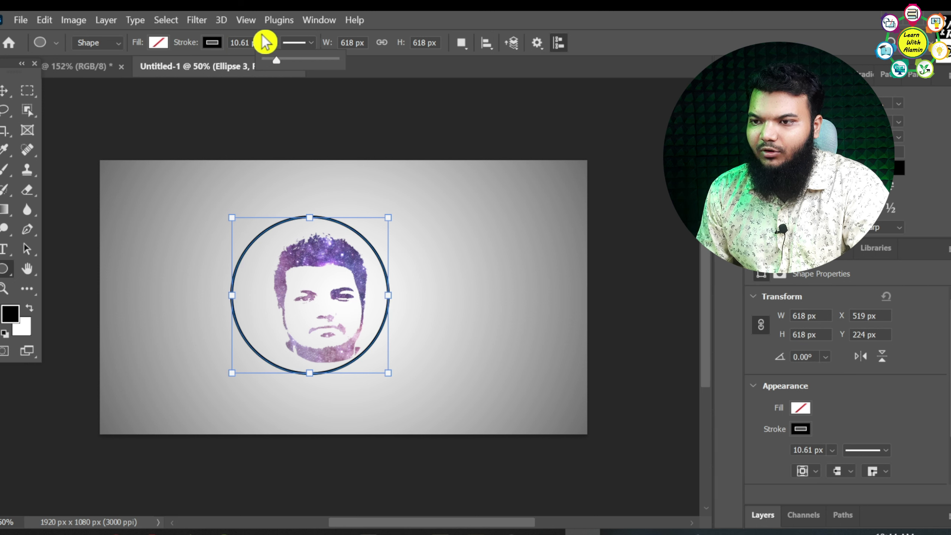
Step: Thicken the black ring's stroke to 20.61 px
left_click(248, 42)
scroll(243, 47, "up", 2)
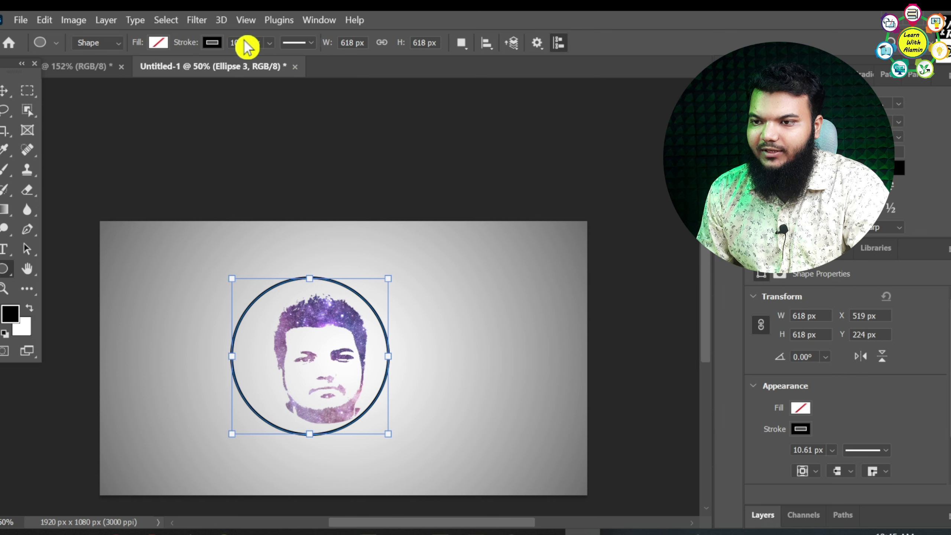
left_click(247, 43)
scroll(289, 80, "up", 2)
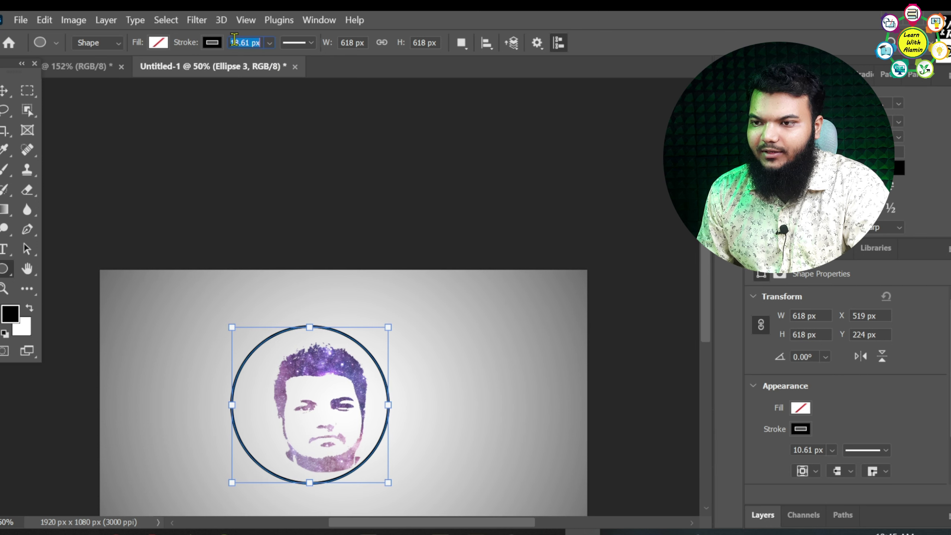
key("shift+Up")
key("Return")
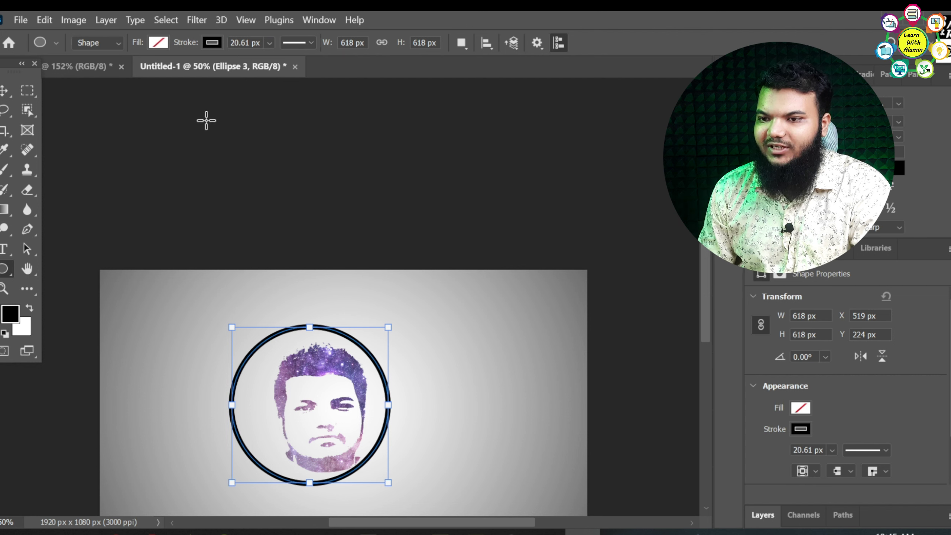
Step: Shift the black ring slightly so it sits centred around the galaxy face, and deselect it
left_click(20, 90)
scroll(323, 334, "down", 5)
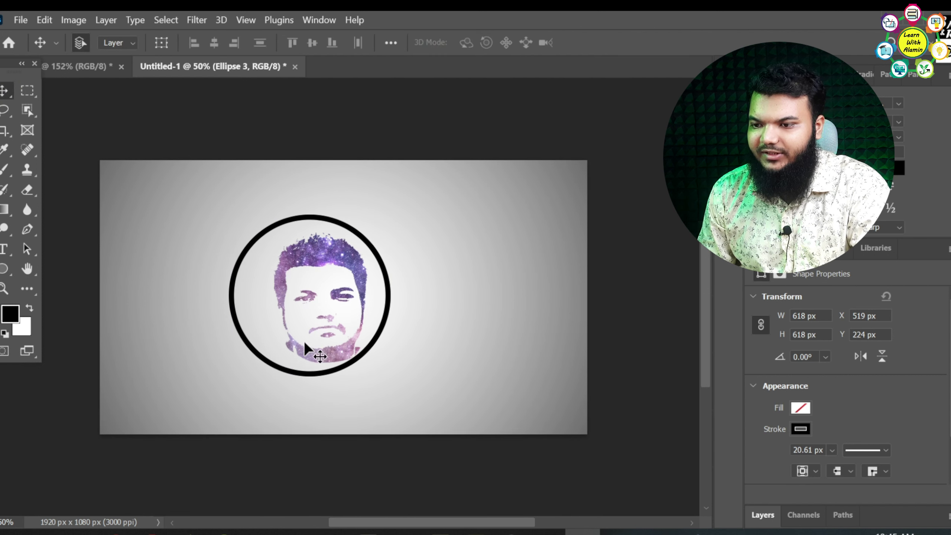
left_click_drag(270, 361, 284, 369)
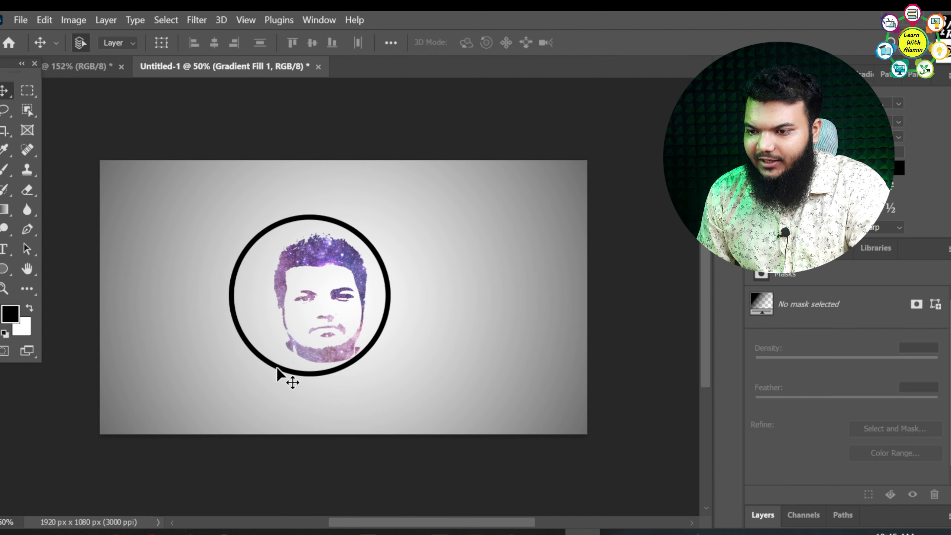
left_click(770, 515)
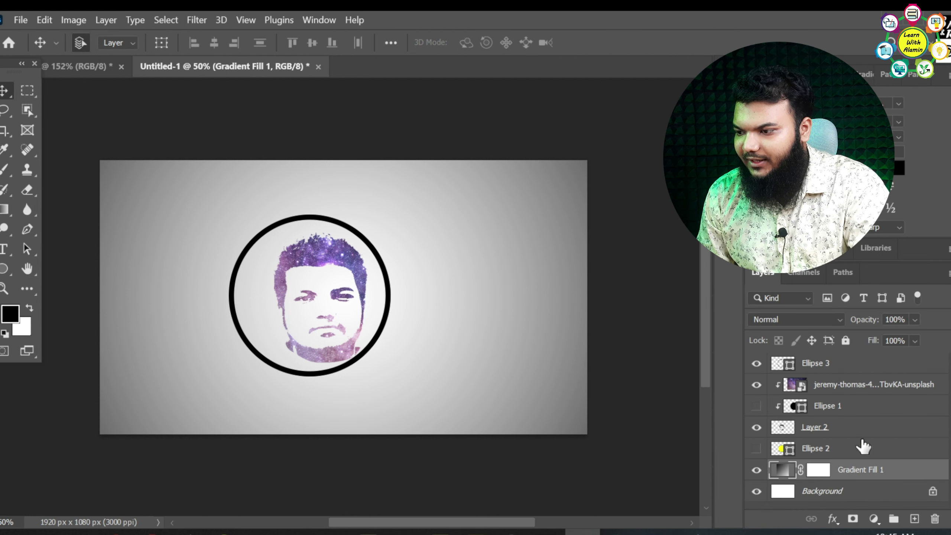
left_click(847, 453)
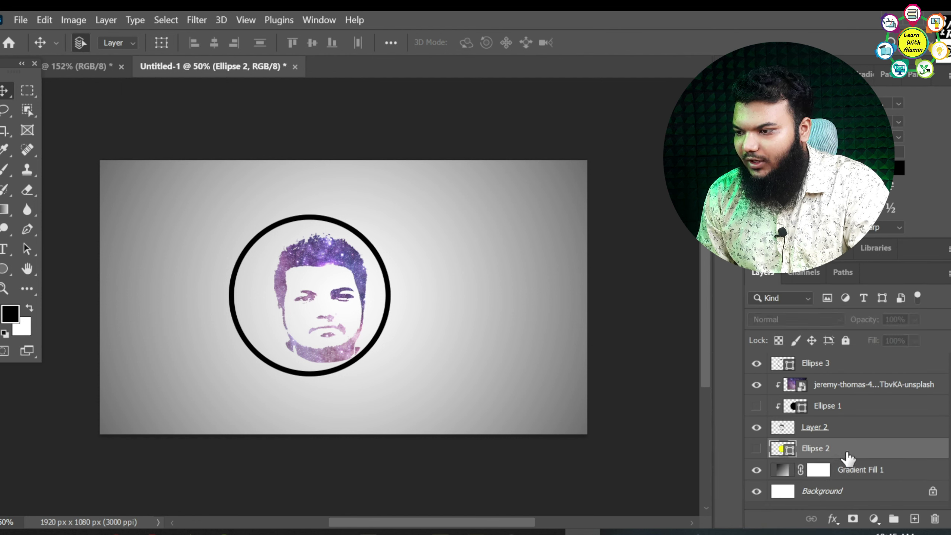
left_click(834, 371)
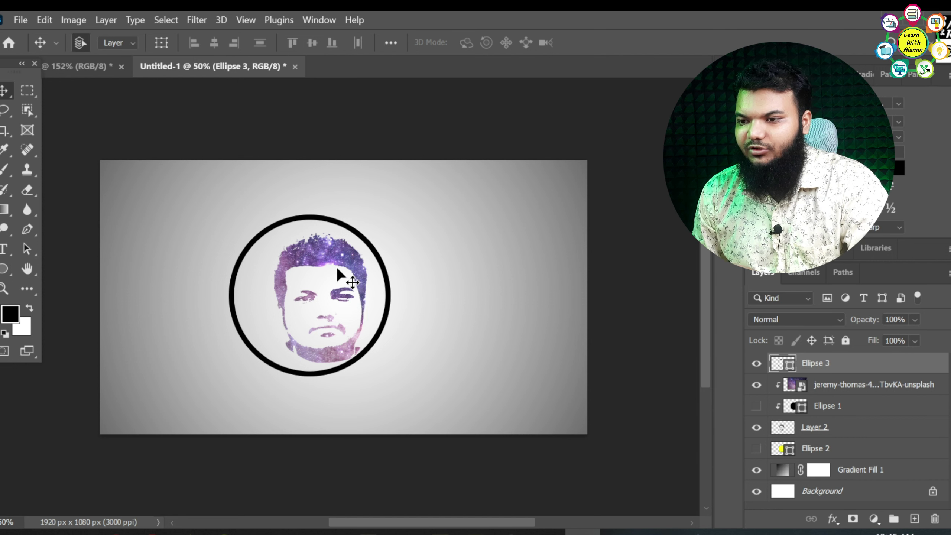
key("ctrl+t")
left_click_drag(251, 244, 260, 248)
left_click(4, 91)
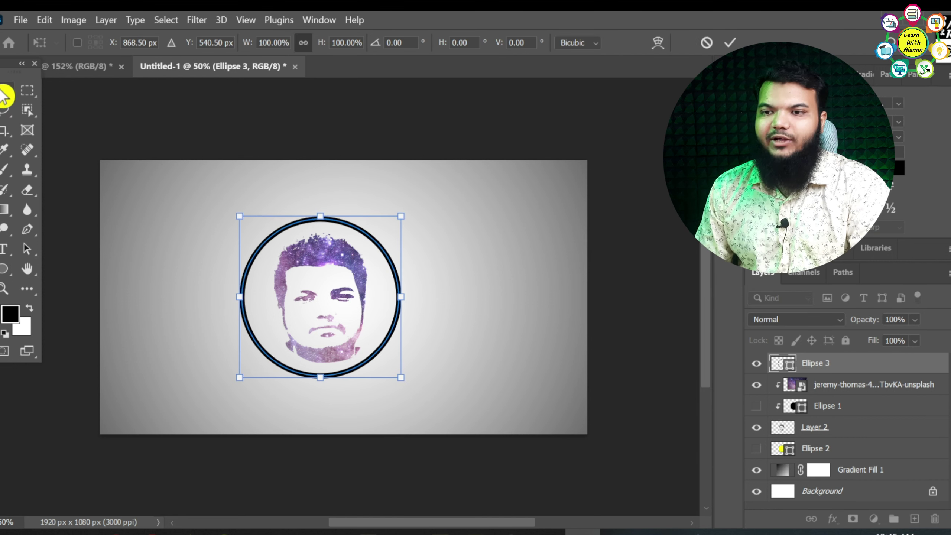
left_click(142, 230)
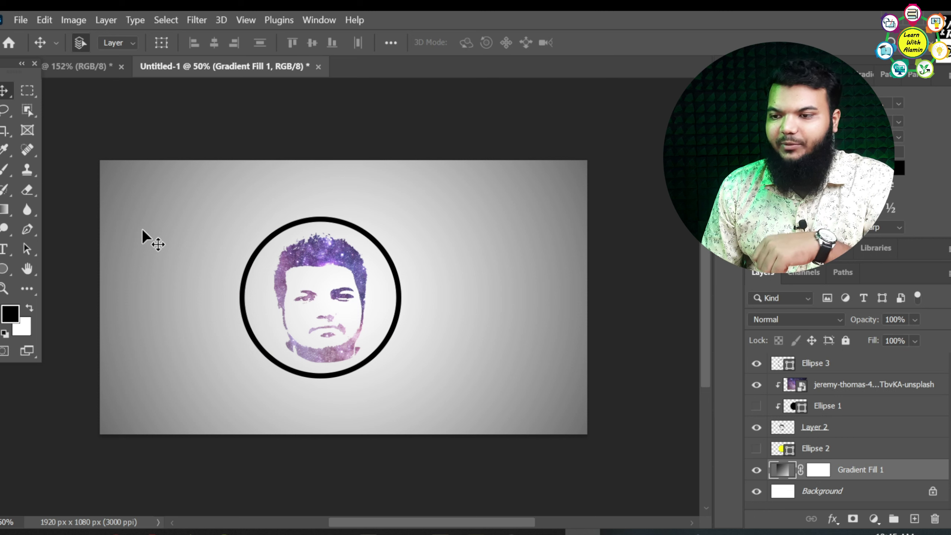
Step: Hide the ring and the clipped galaxy image, and show the yellow circle behind the black face
left_click(756, 385)
left_click(756, 363)
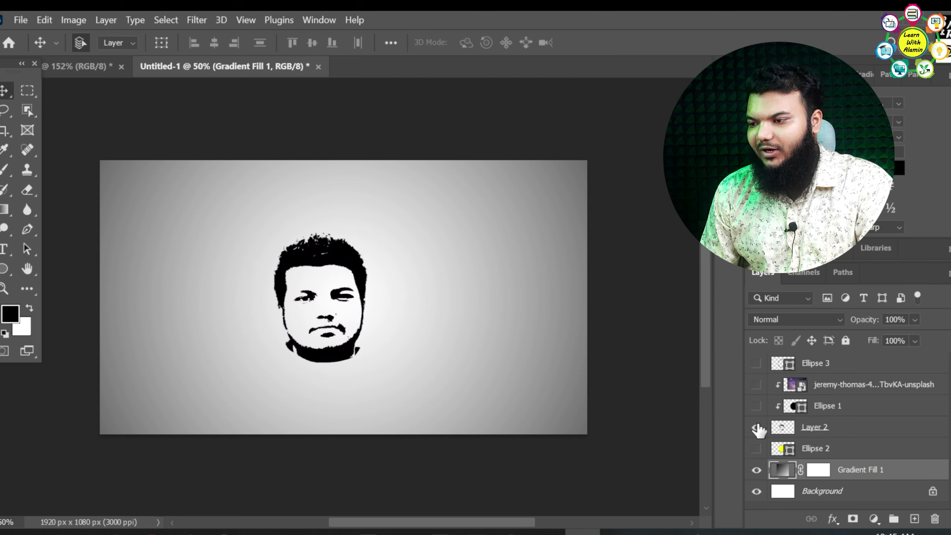
left_click(756, 406)
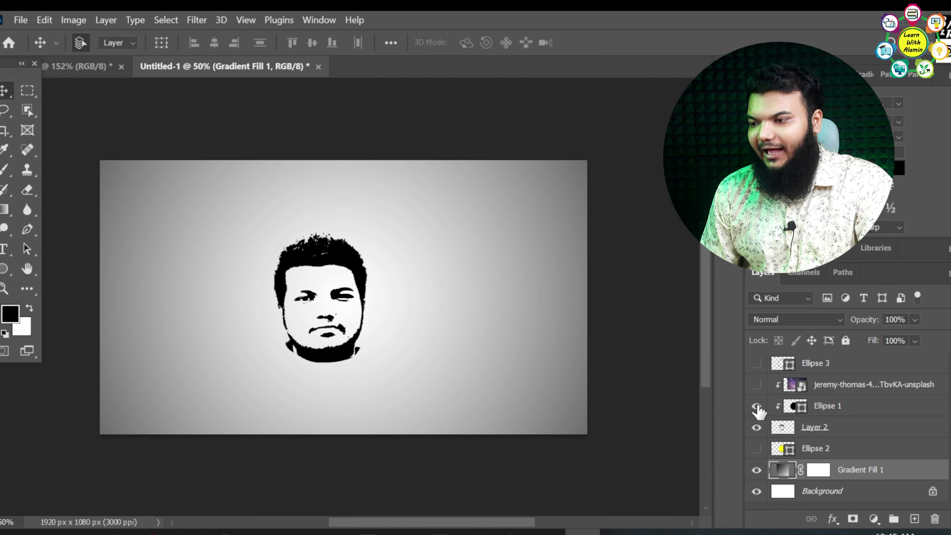
left_click(756, 449)
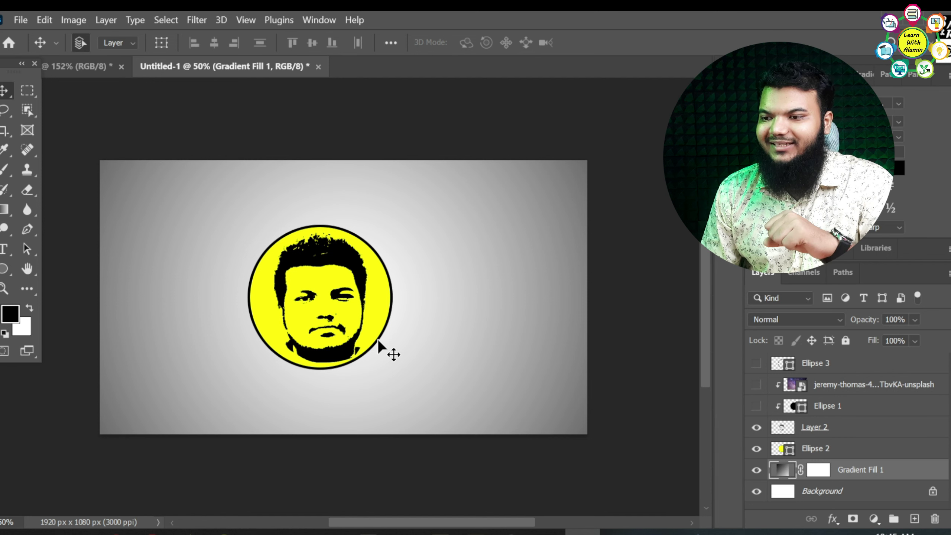
Step: Preview the artwork in the Export As settings with PNG as the format, and leave without exporting
left_click(21, 20)
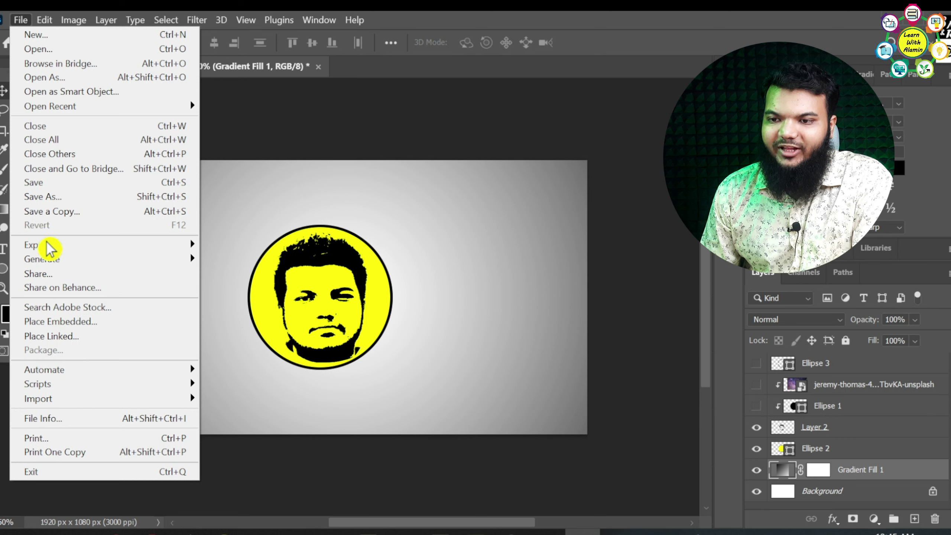
mouse_move(49, 247)
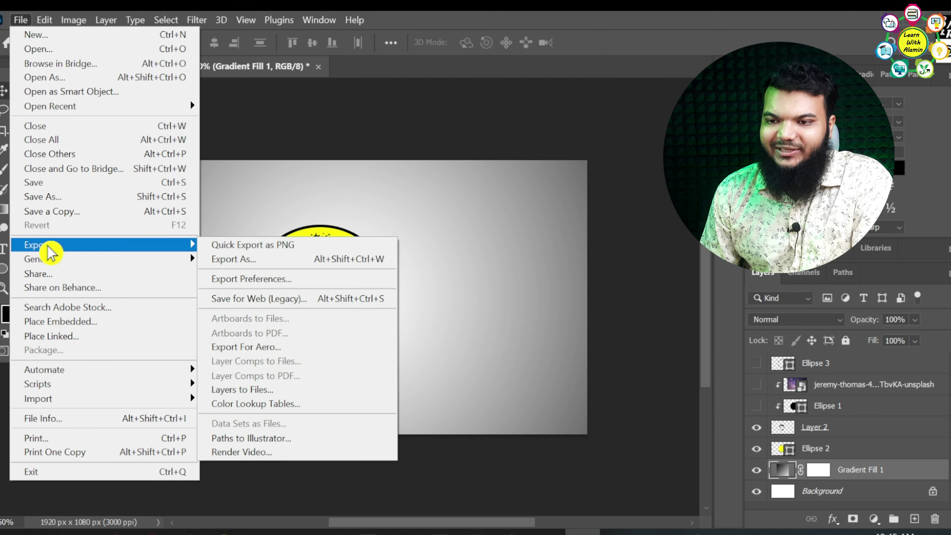
left_click(298, 265)
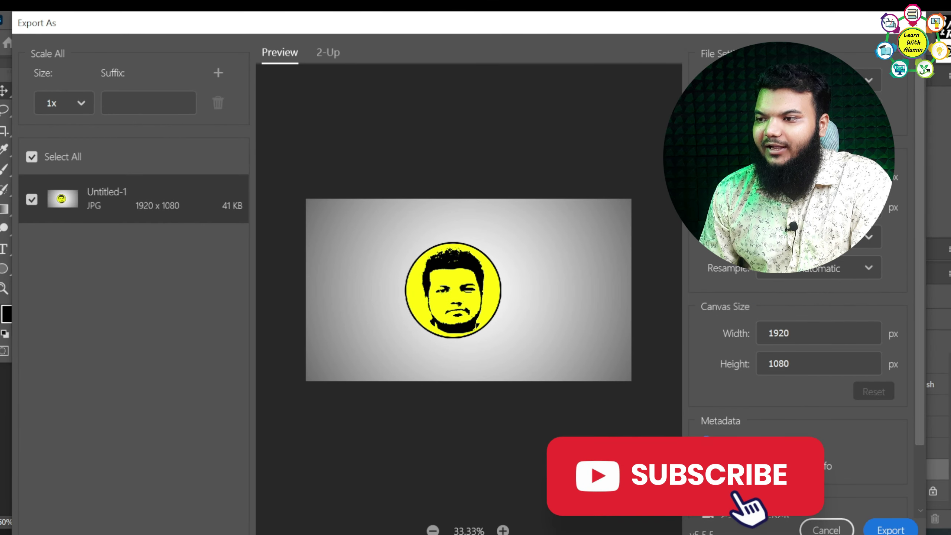
left_click(824, 110)
left_click(818, 296)
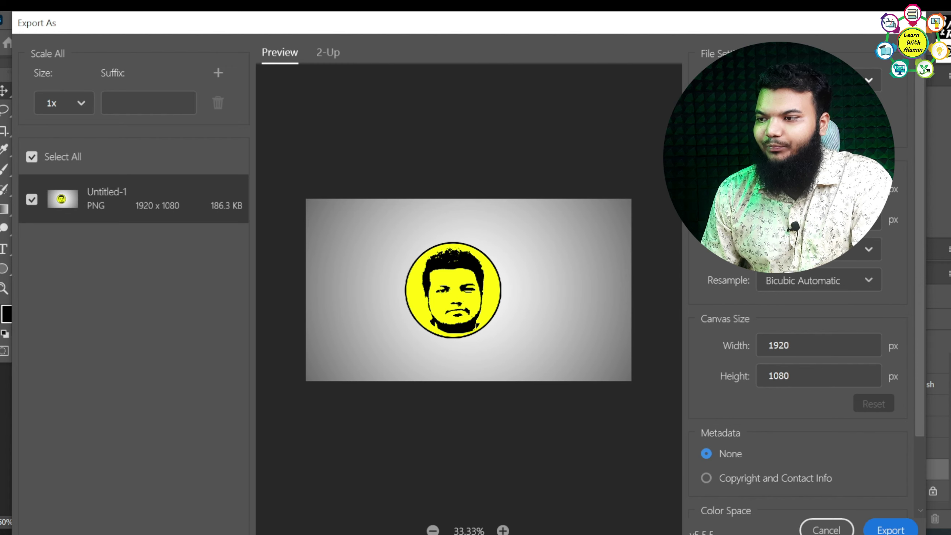
left_click(829, 528)
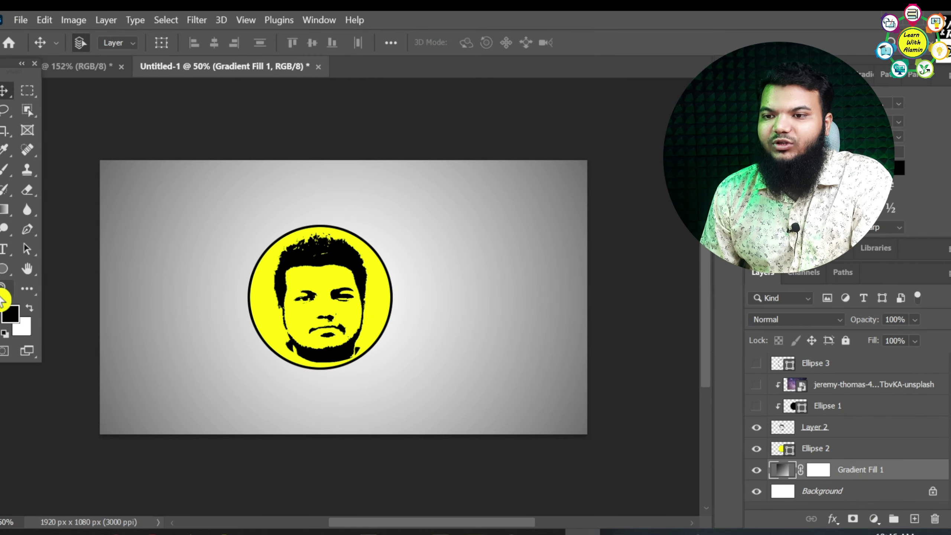
Step: Crop the canvas closely around the yellow face badge, to about 636 by 668 px
left_click(6, 131)
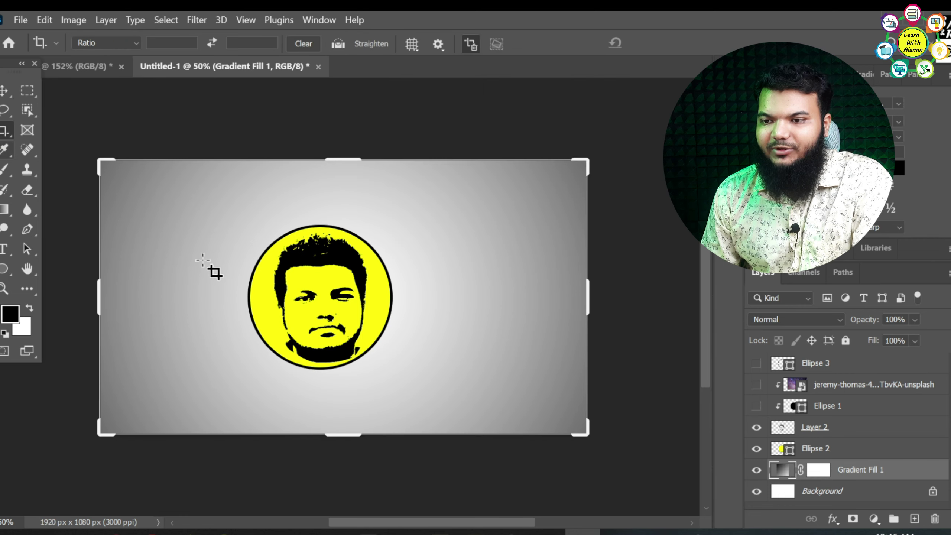
left_click_drag(100, 294, 176, 319)
left_click_drag(515, 297, 429, 310)
left_click_drag(357, 162, 360, 264)
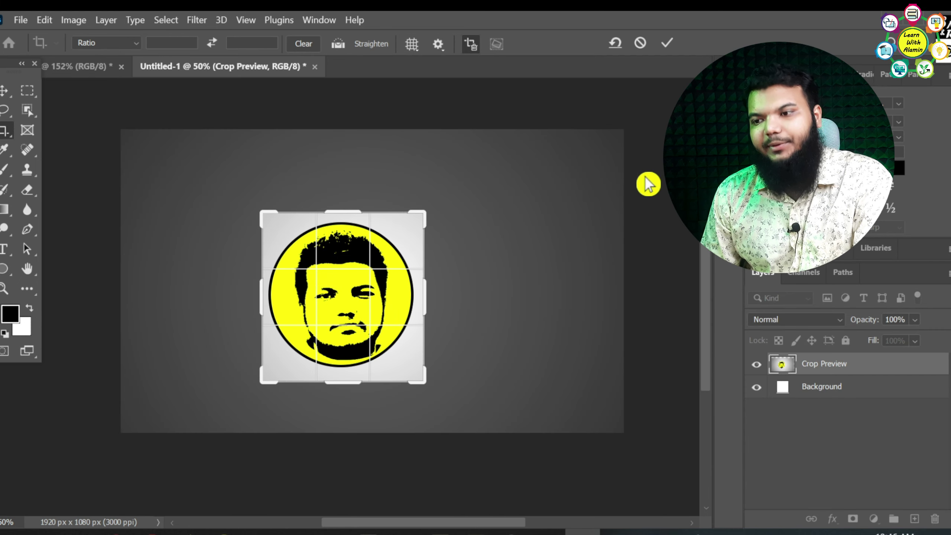
left_click(6, 91)
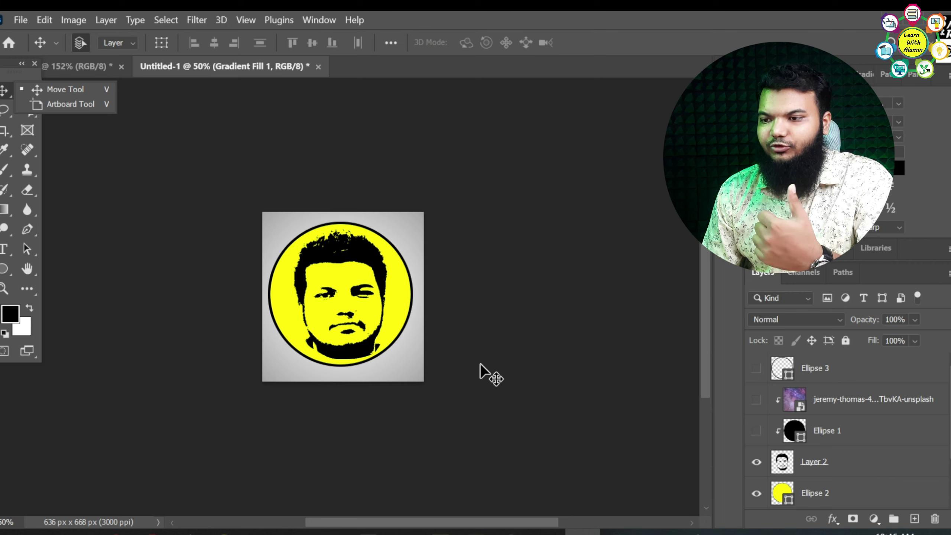